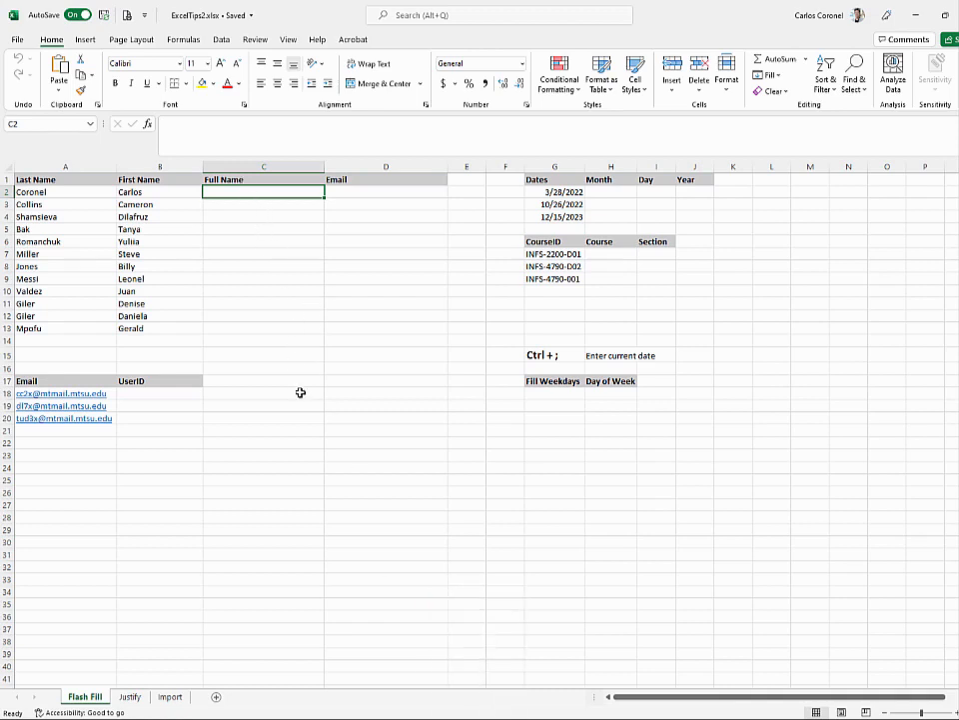
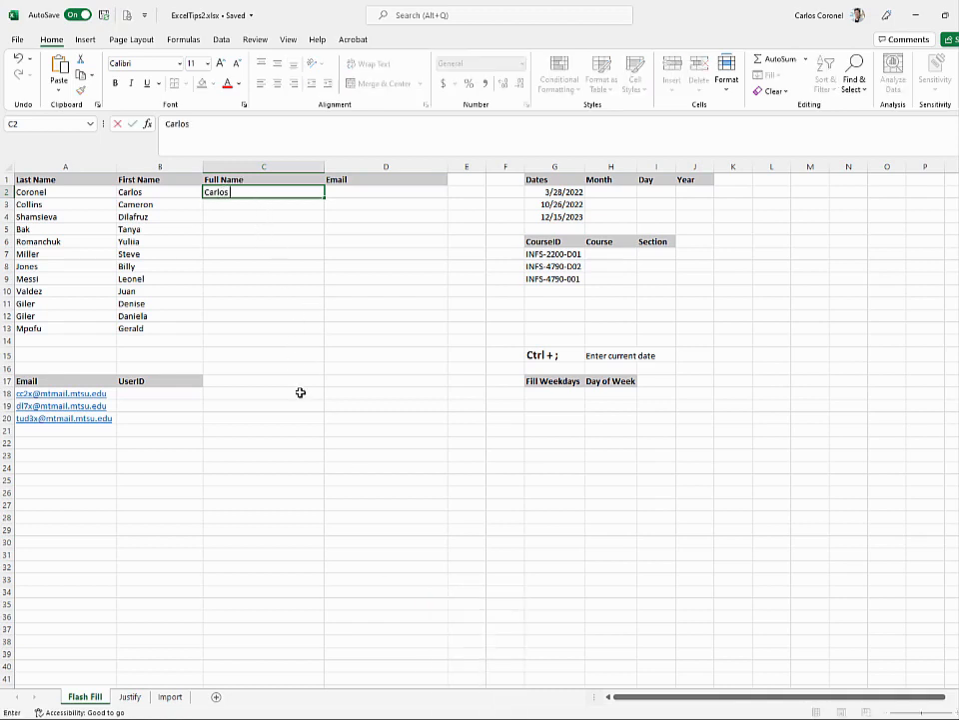
key(Return)
key(Up)
key(Right)
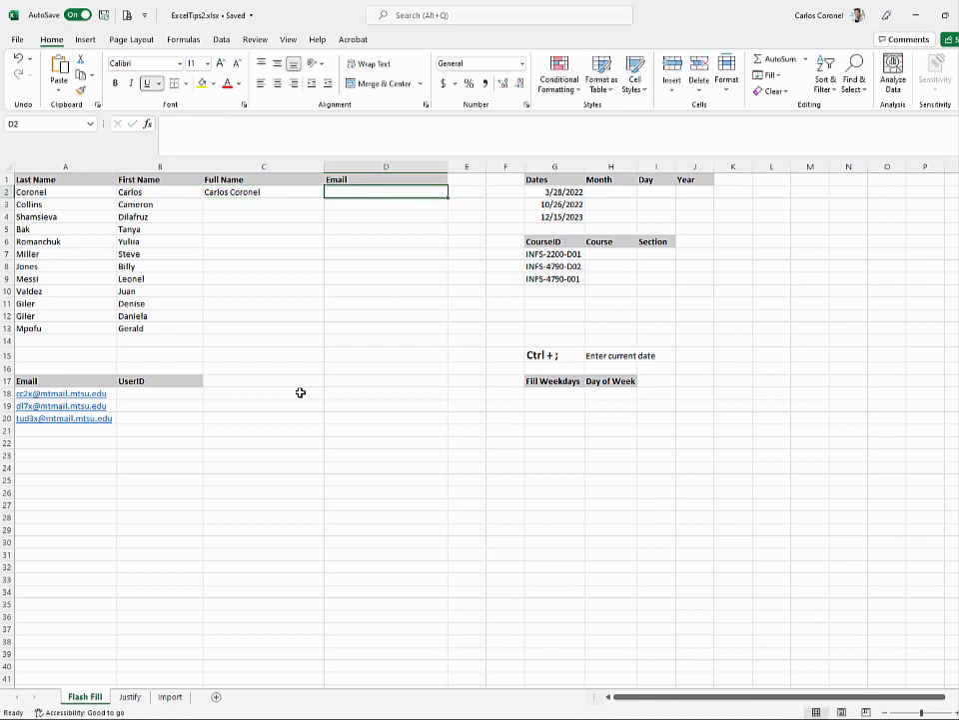
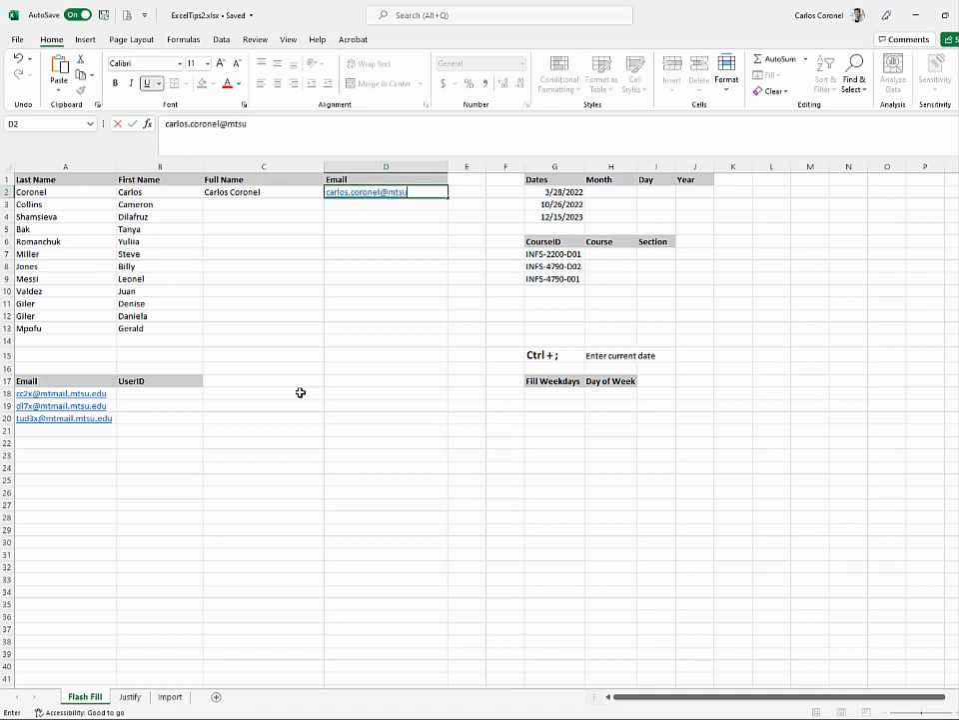
key(Left)
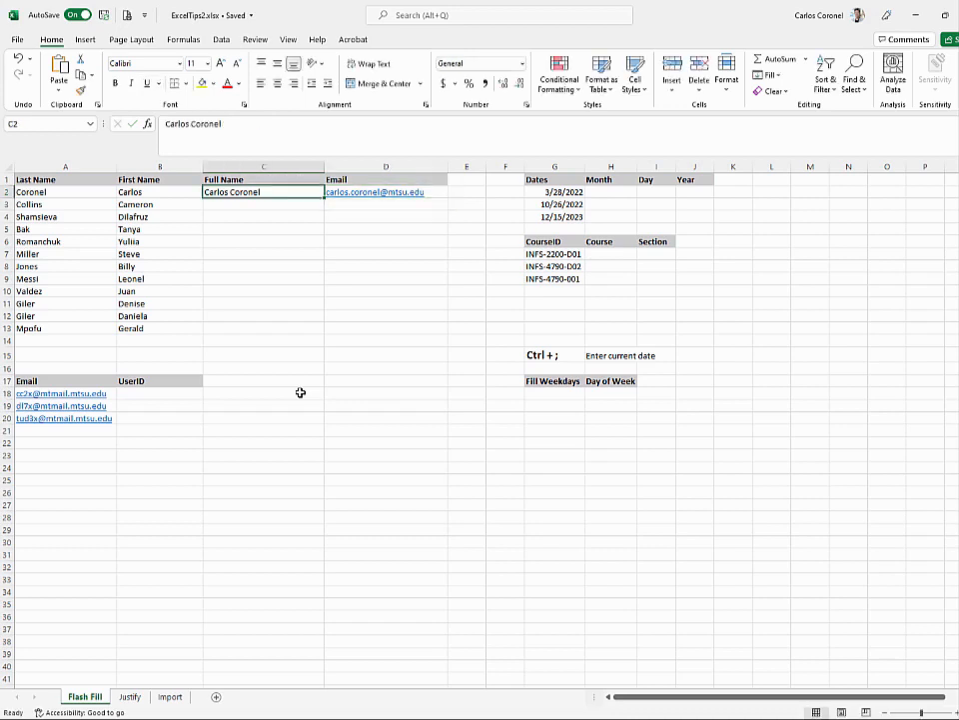
- Flash Fill the remaining full names and email addresses down the list, then check the results
key(ctrl+e)
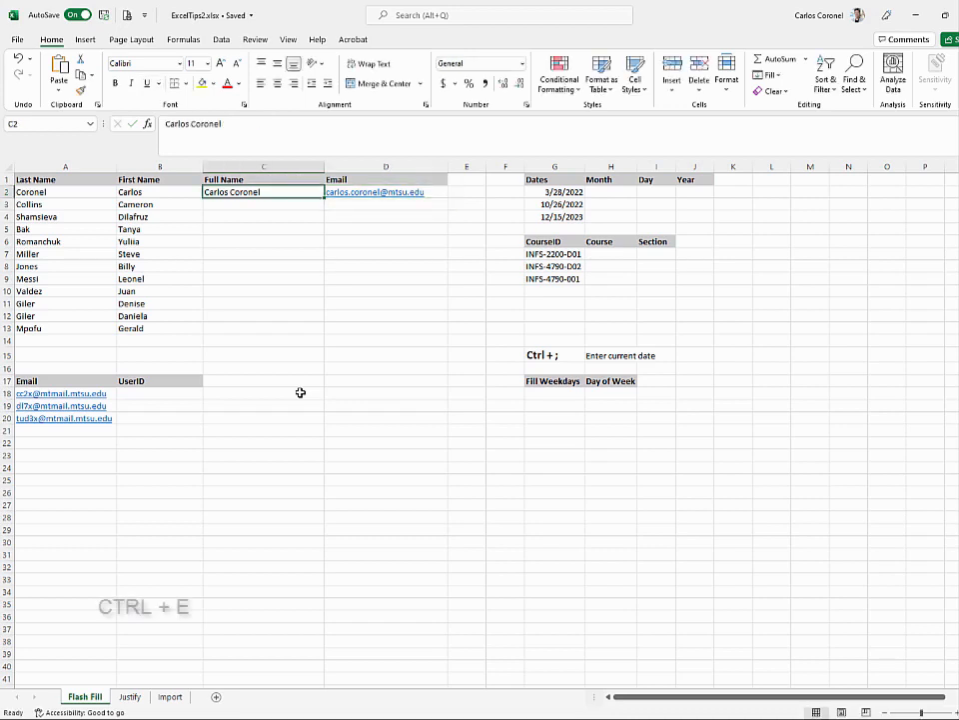
key(Right)
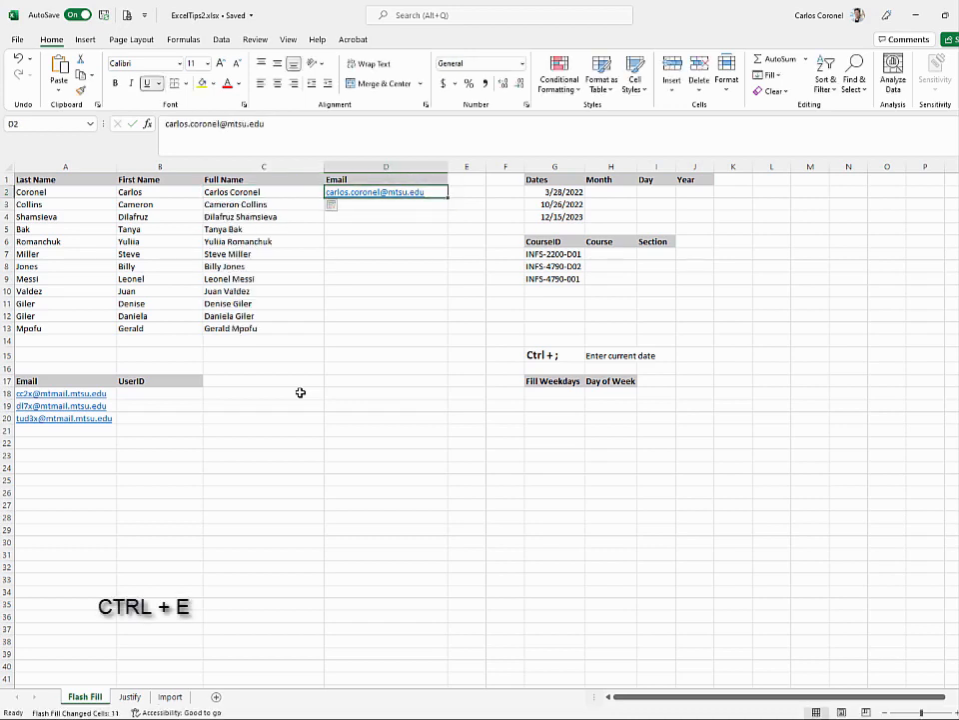
key(ctrl+e)
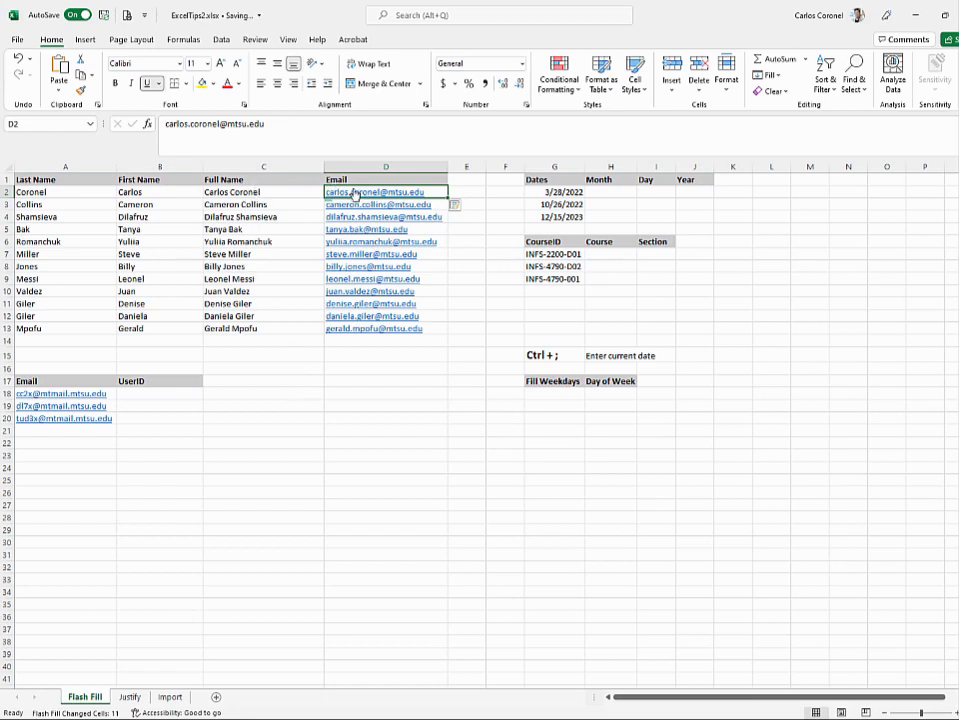
click(268, 201)
click(266, 191)
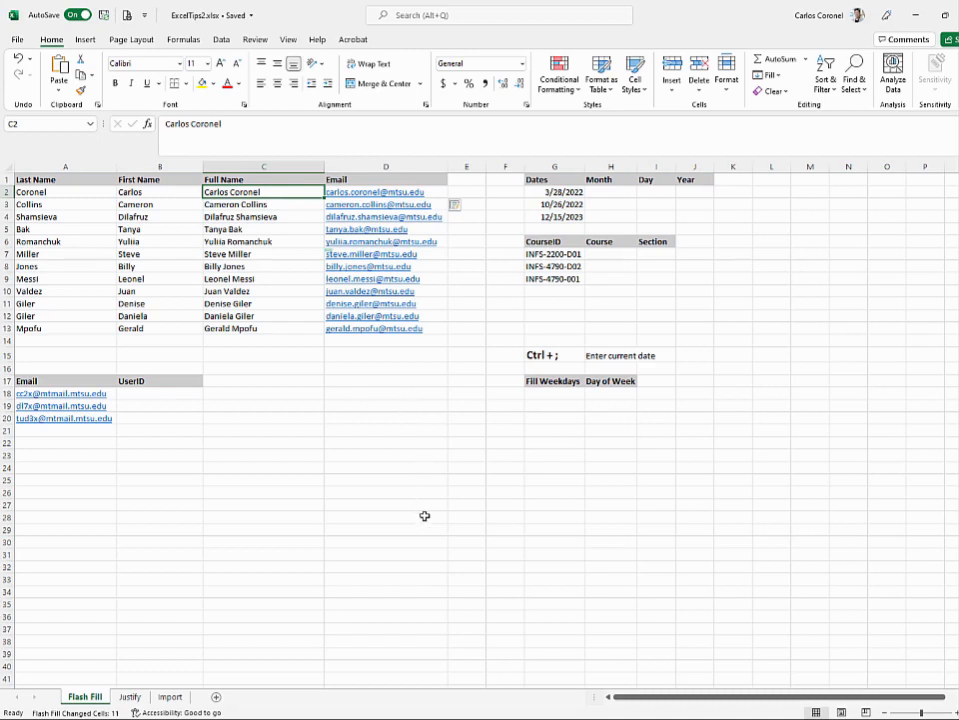
- Enter month 3, day 28 and year 2022 for the first date in H2:J2
click(614, 191)
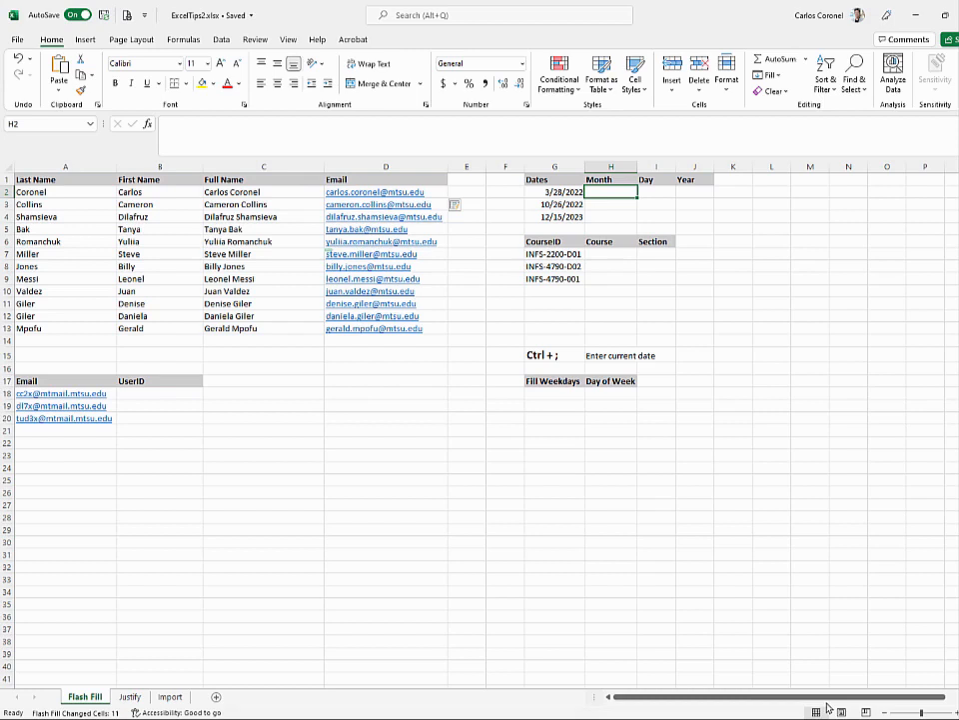
text(3)
key(Tab)
text(2)
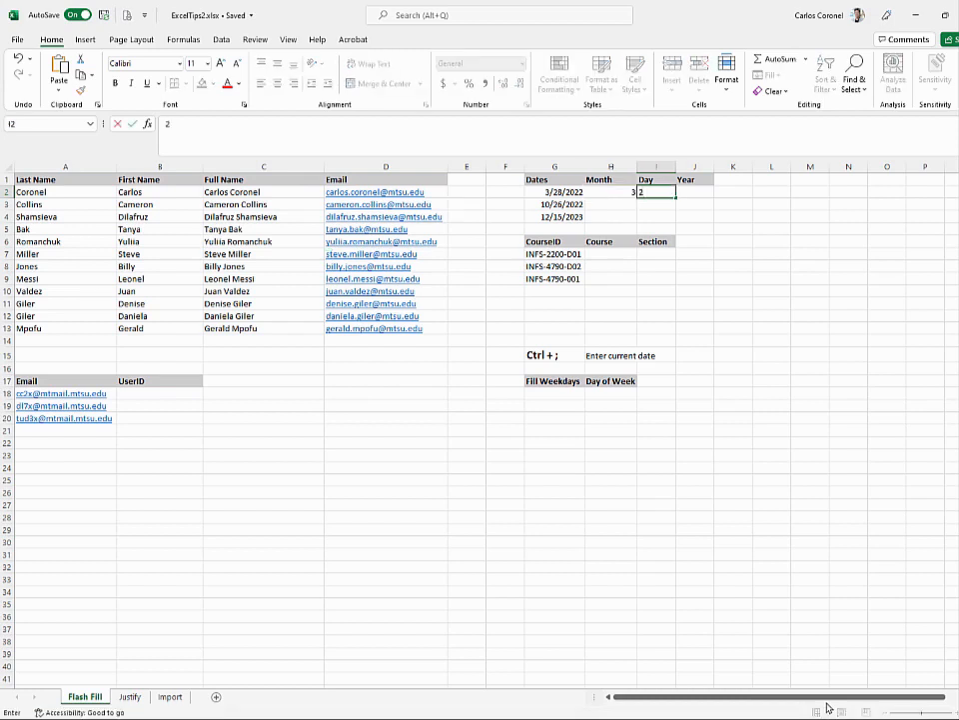
text(8)
key(Tab)
text(2022)
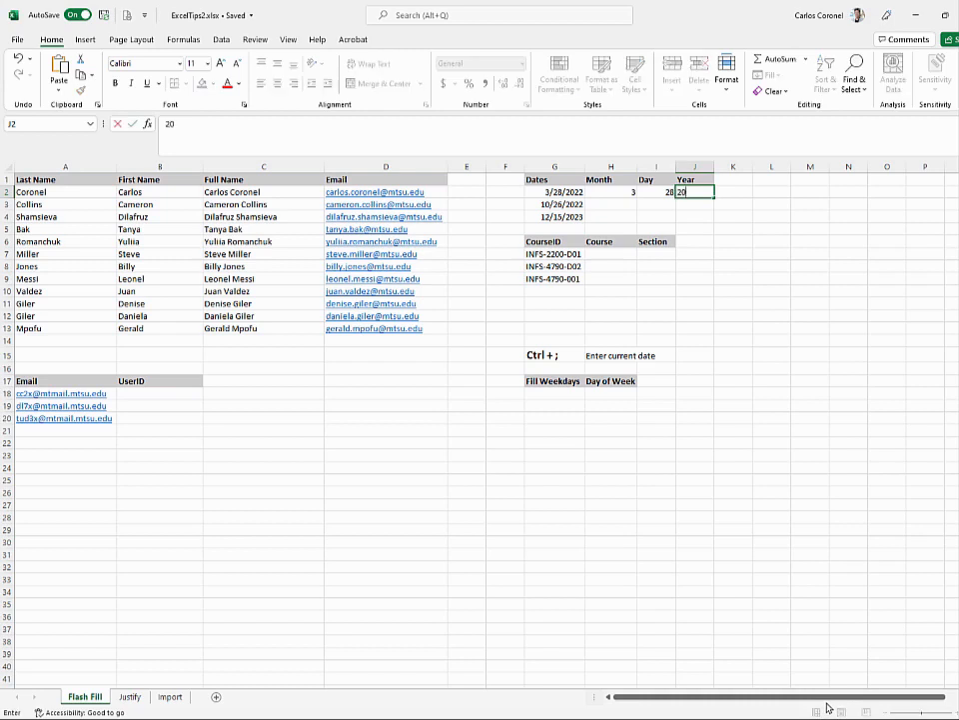
key(Down)
- Flash Fill the remaining months, days and years from the first row's pattern
key(Up)
key(Left)
key(Left)
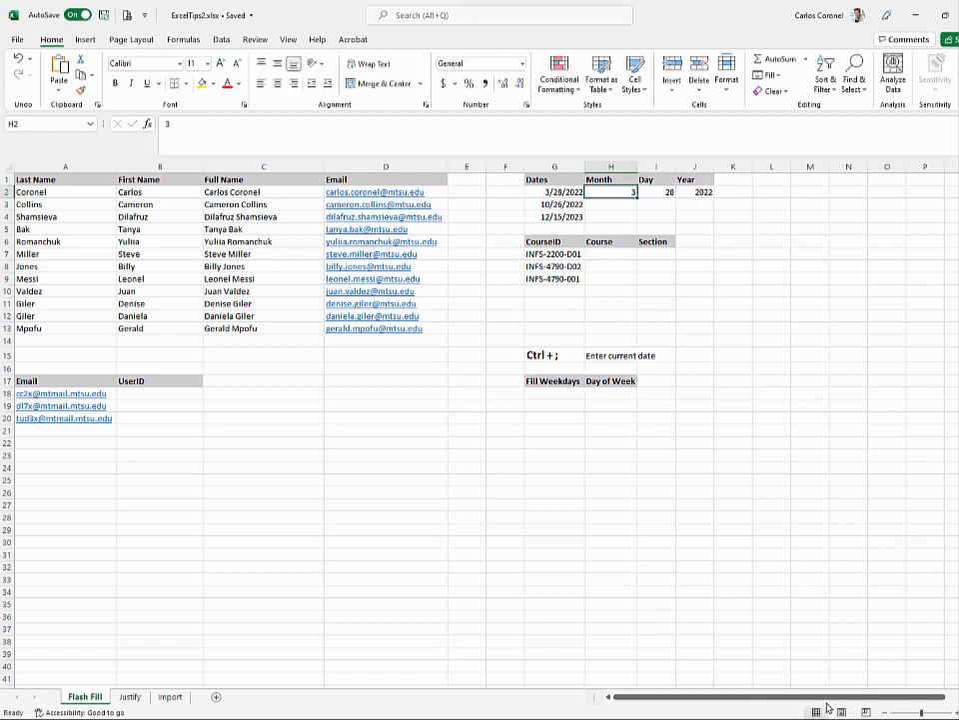
key(ctrl+e)
key(Right)
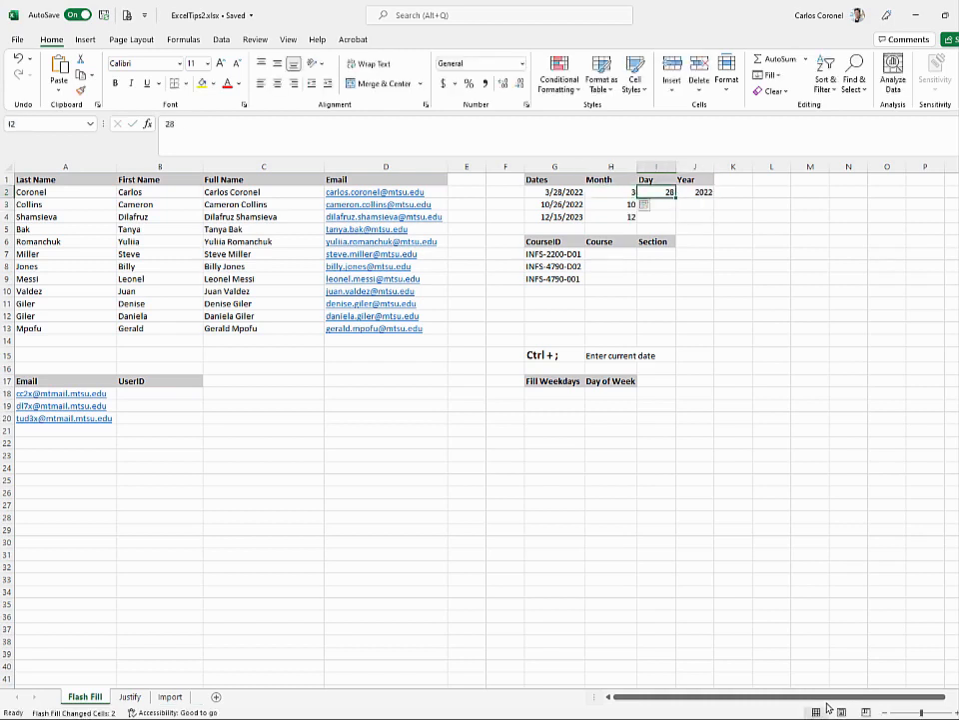
key(ctrl+e)
key(Right)
key(ctrl+e)
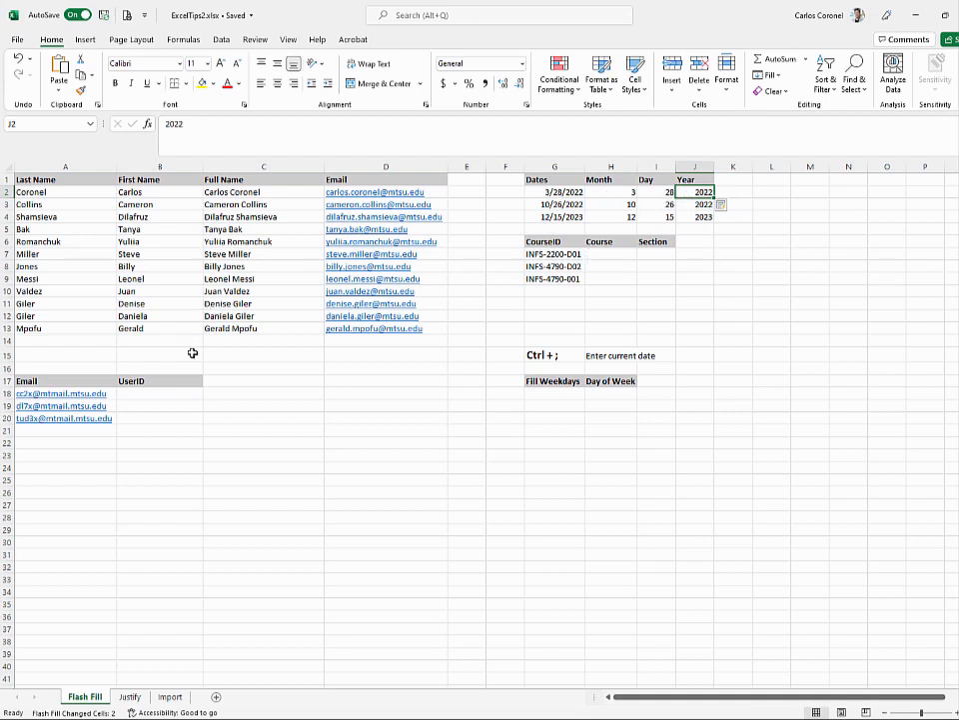
- Enter cc2x as the first UserID and Flash Fill the rest from the email addresses
click(169, 393)
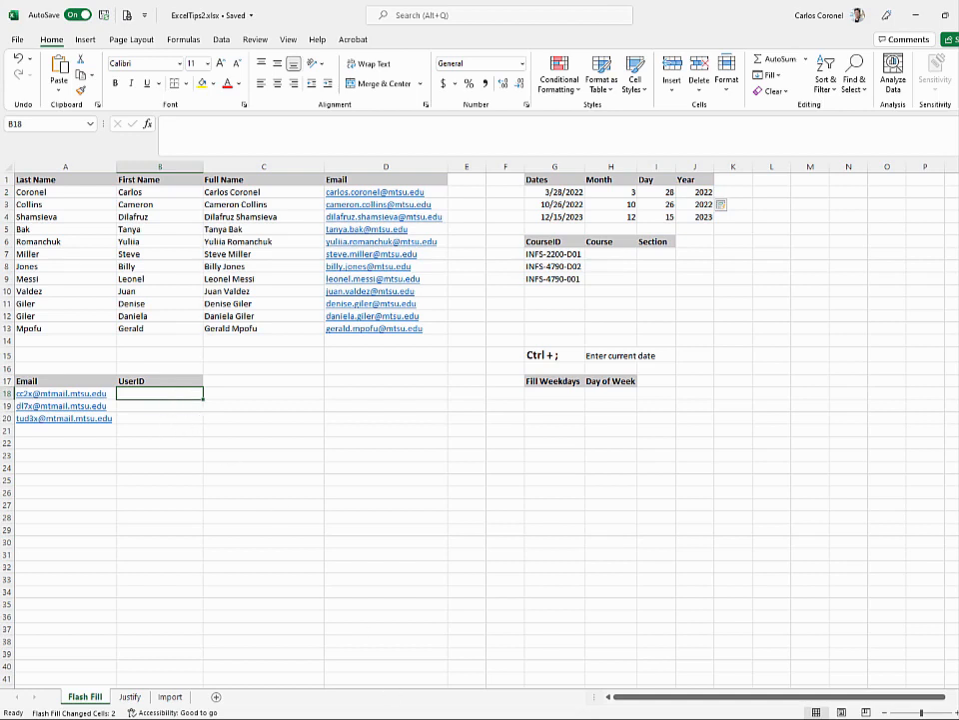
mouse_move(469, 719)
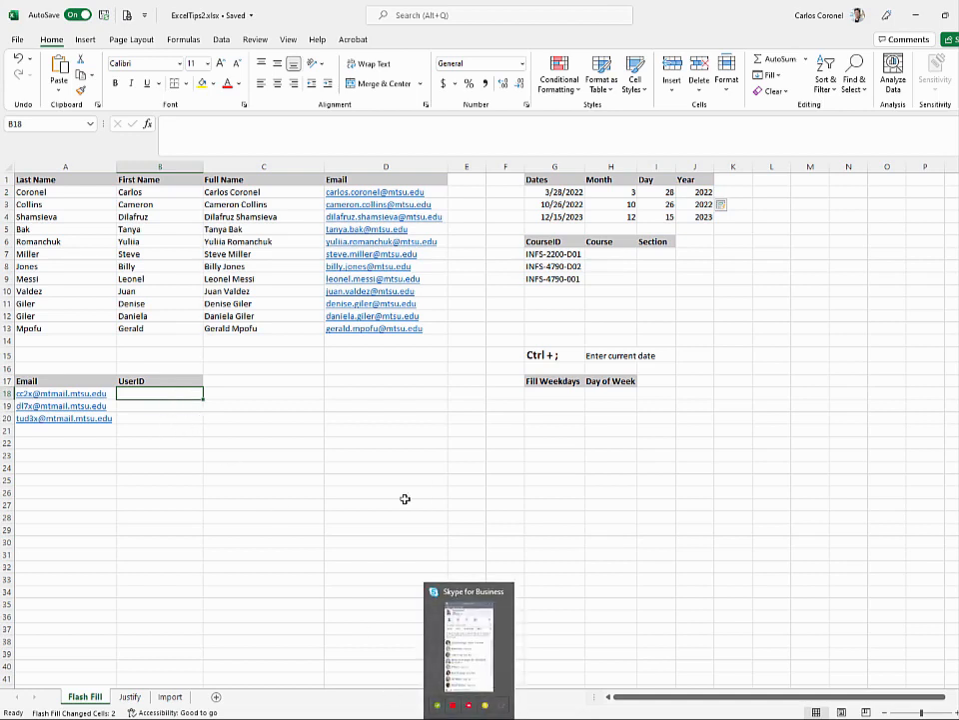
click(316, 441)
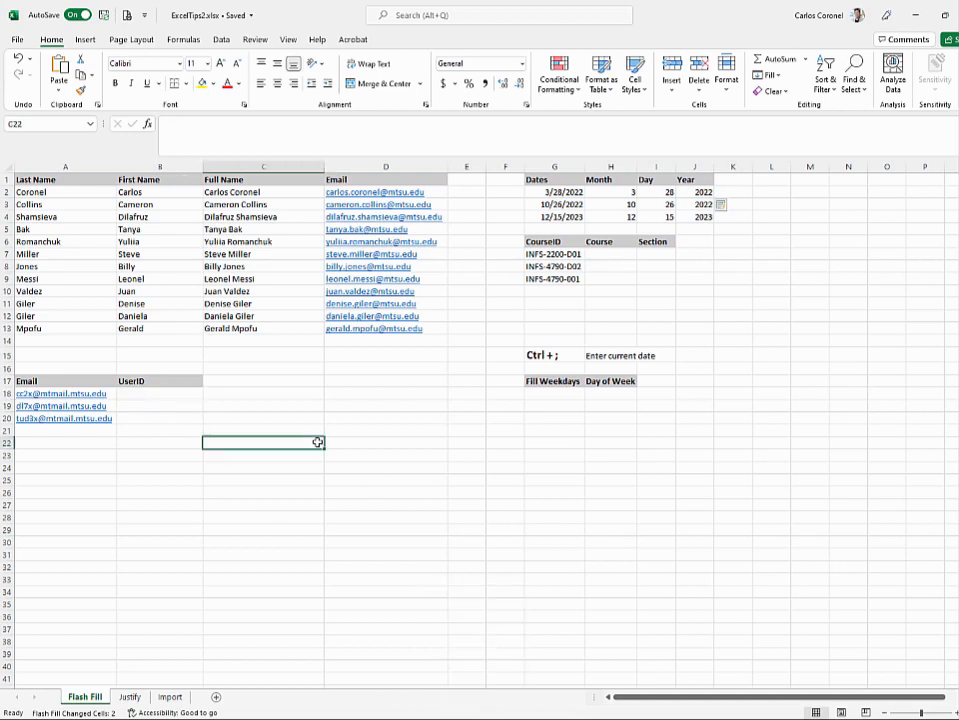
click(141, 393)
text(c)
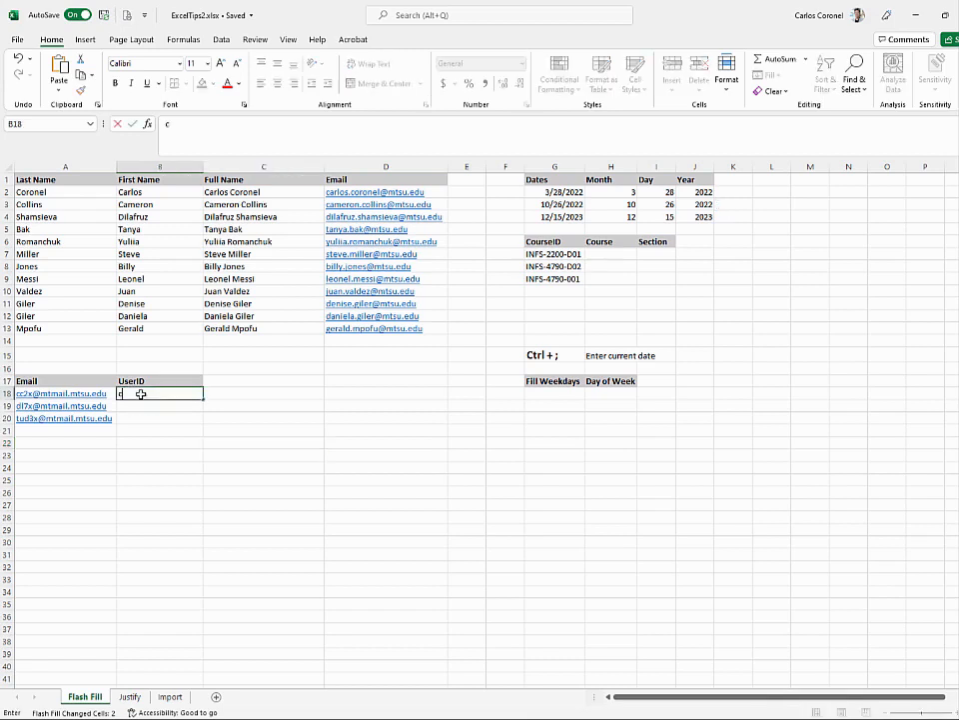
text(c2x)
key(ctrl+Return)
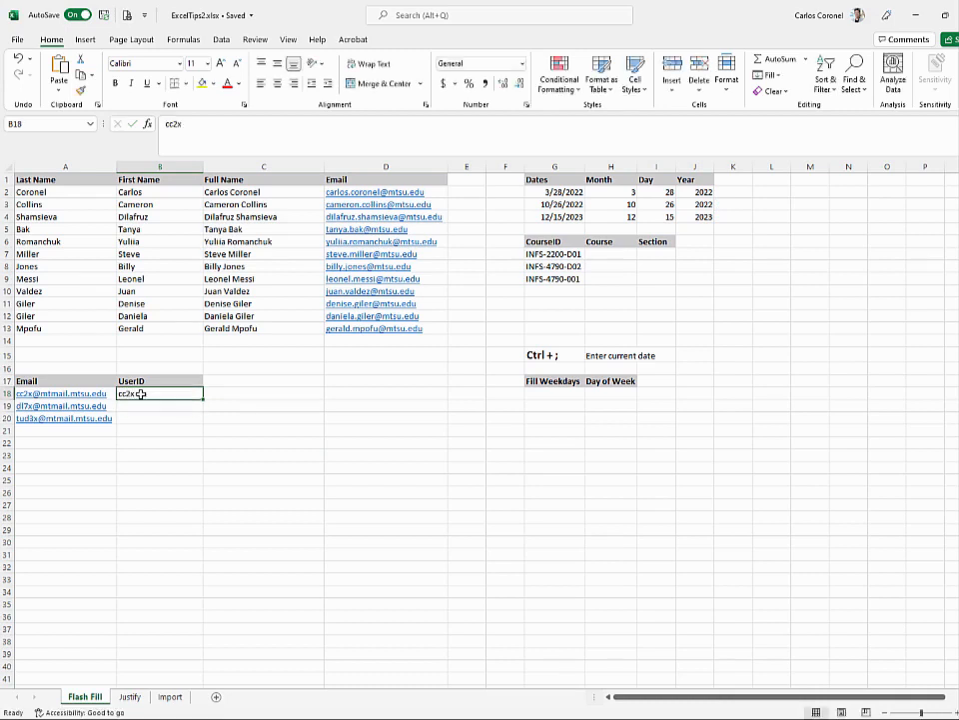
key(ctrl+e)
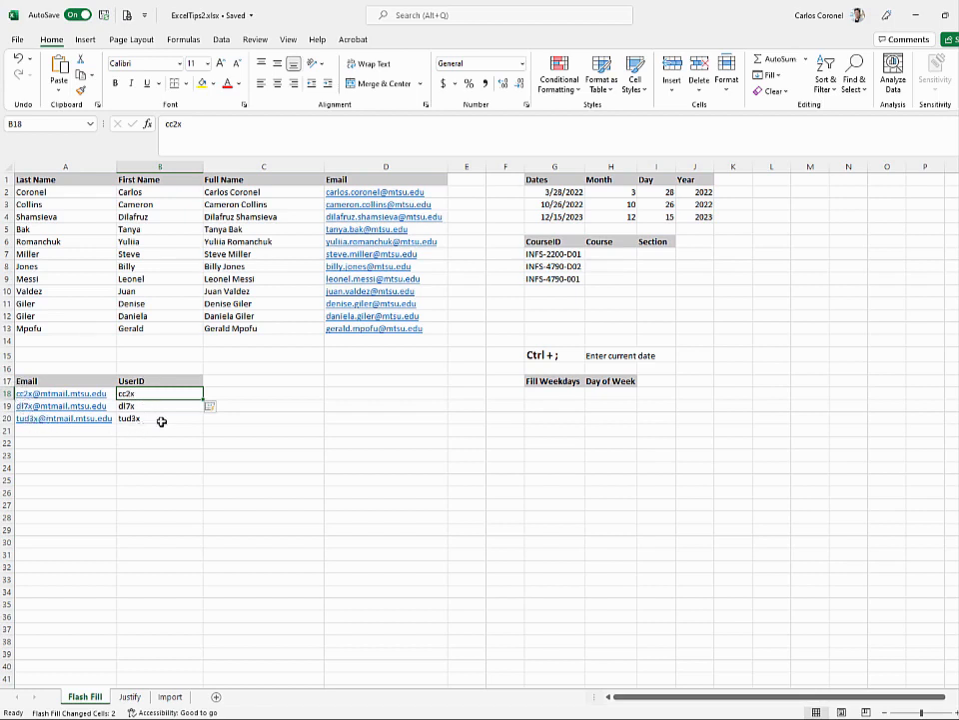
click(540, 392)
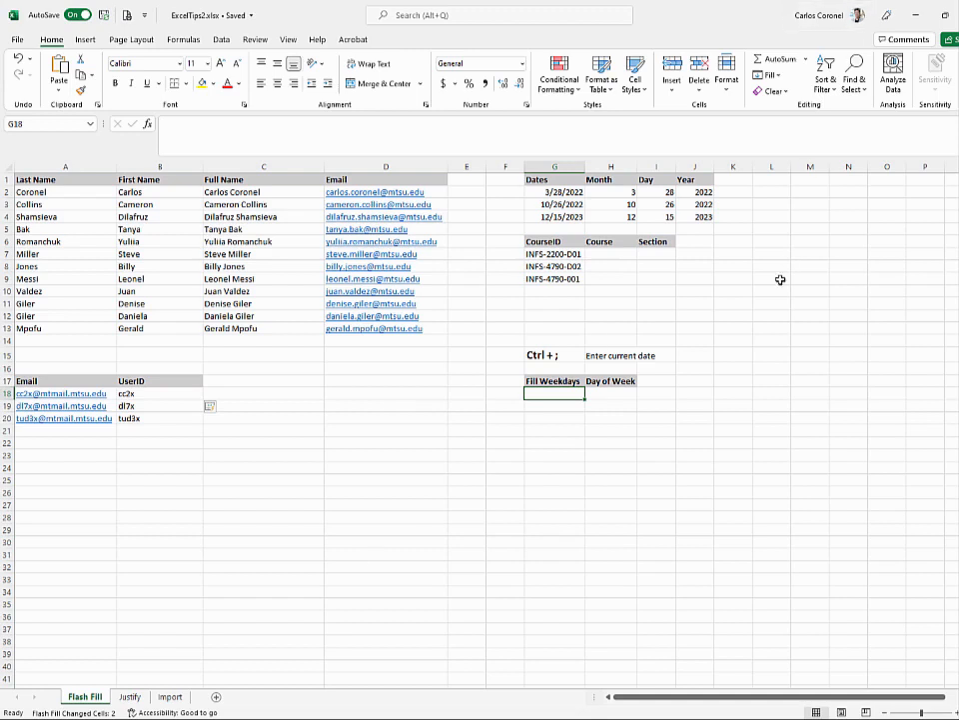
- Enter INFS-2200 as the first course code and Flash Fill the remaining Course cells
click(603, 255)
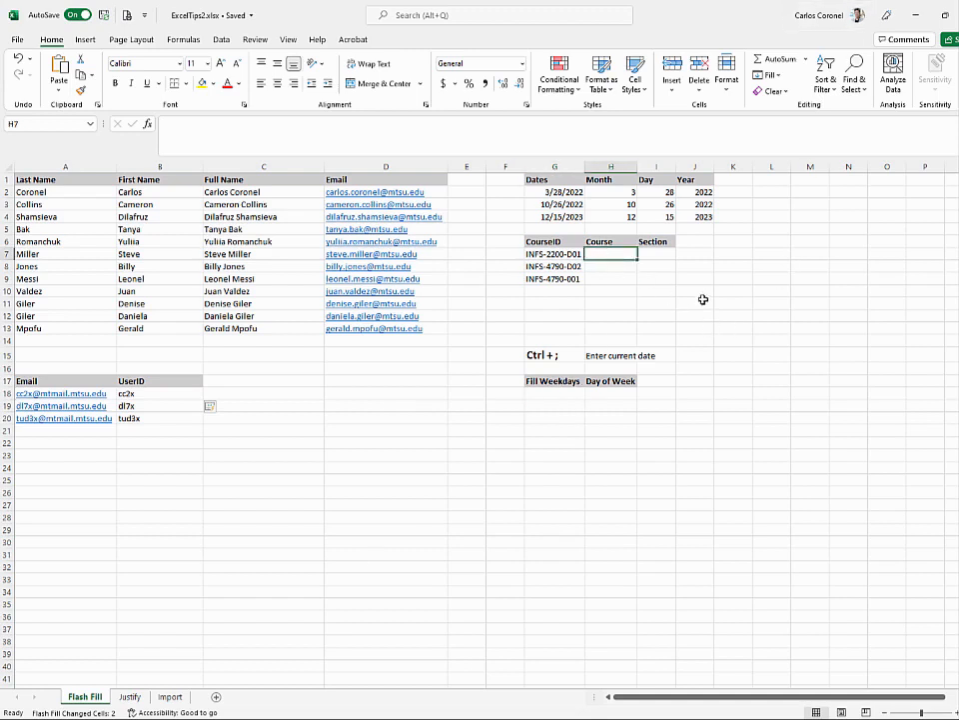
text(INFS-)
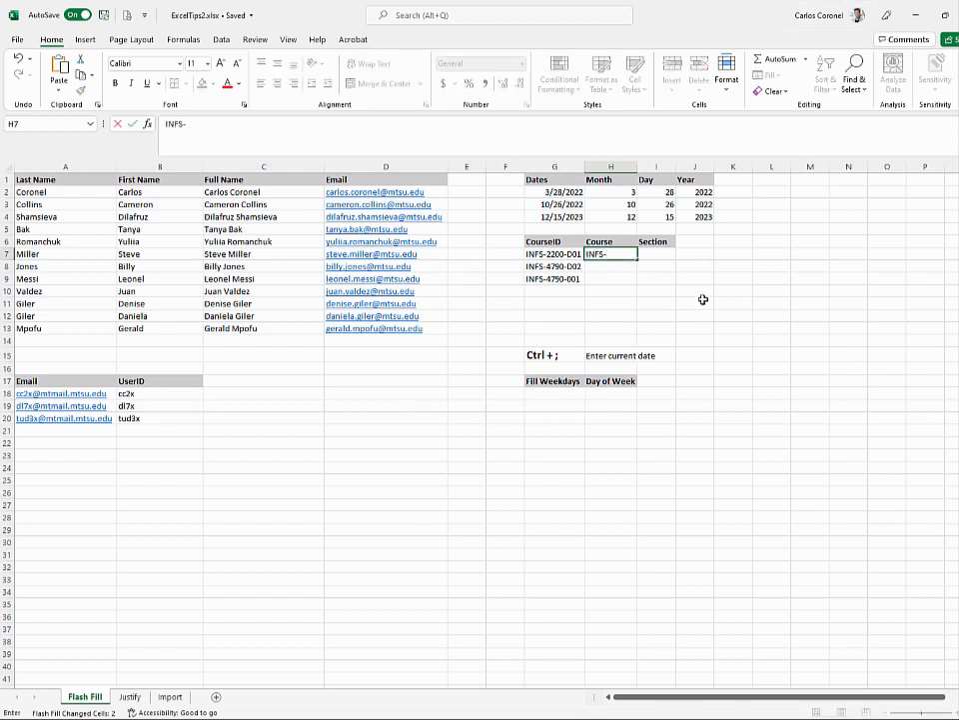
text(2200)
key(ctrl+Return)
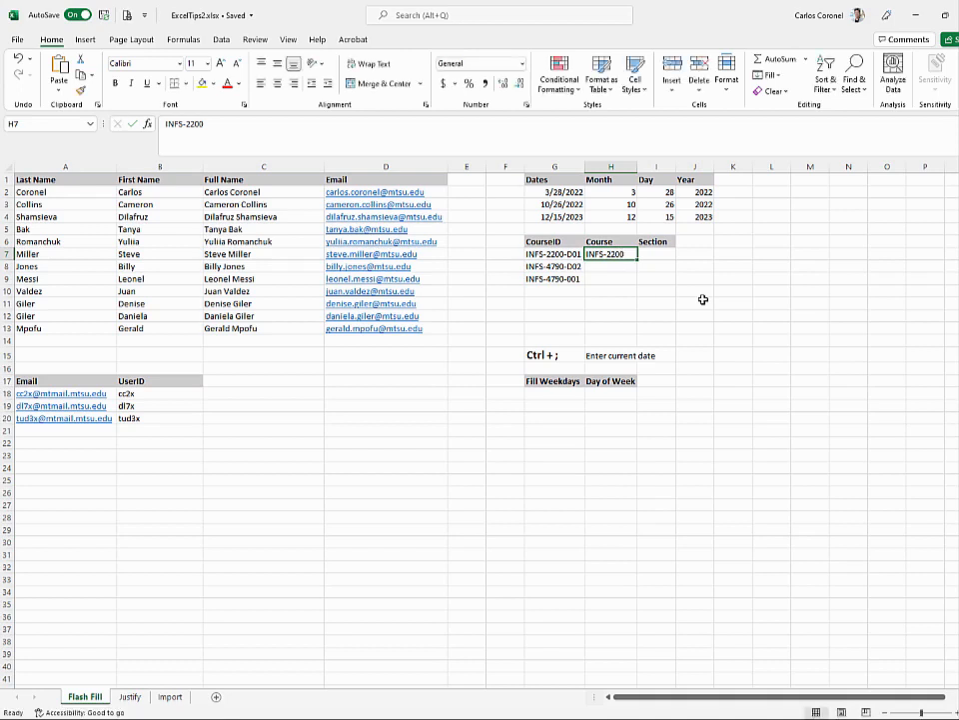
key(ctrl+e)
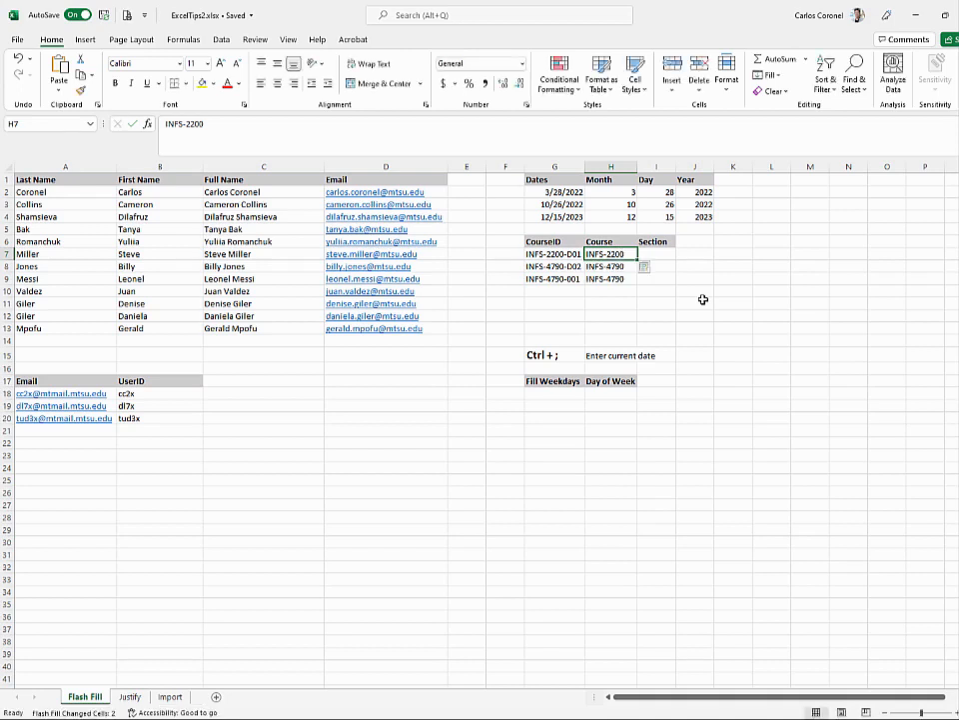
- Enter D01 as the first section and Flash Fill the remaining Section cells
key(Right)
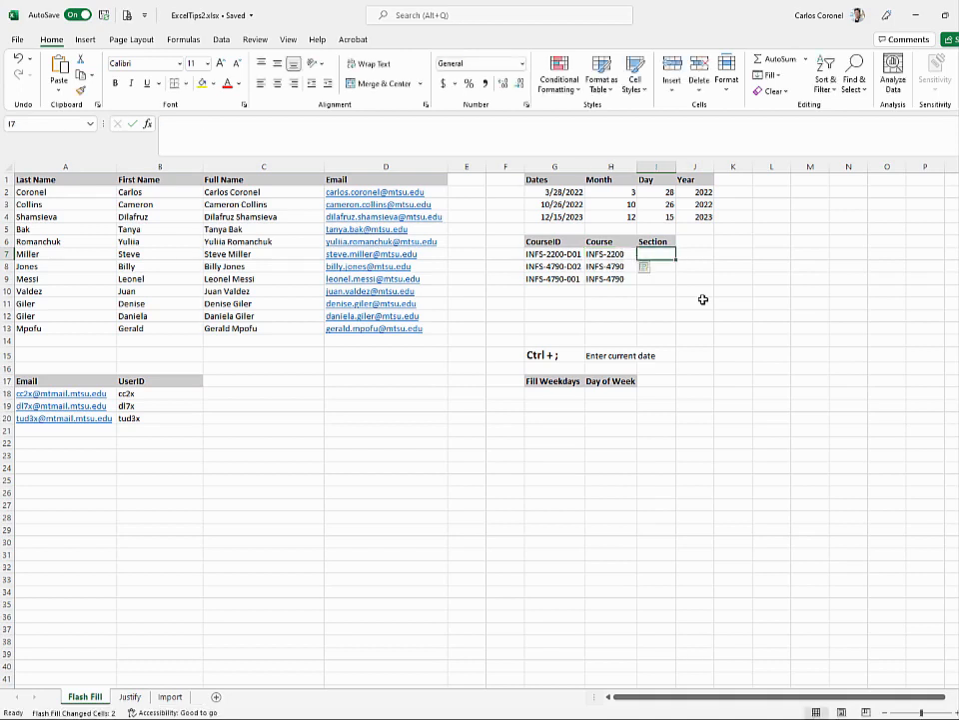
text(D01)
key(ctrl+Return)
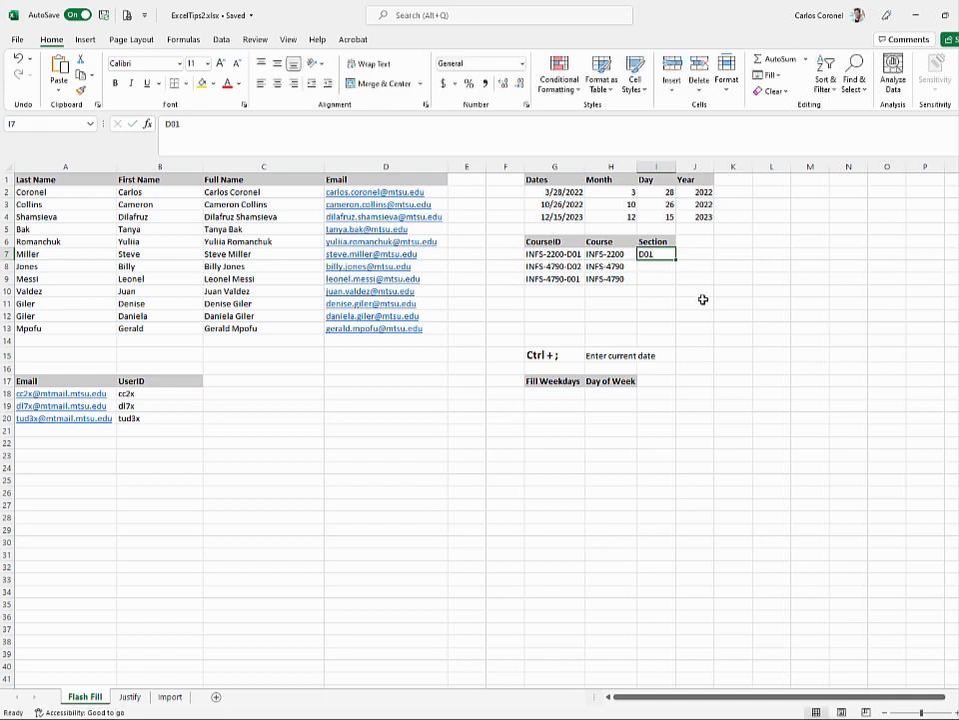
key(ctrl+e)
key(Down)
key(Down)
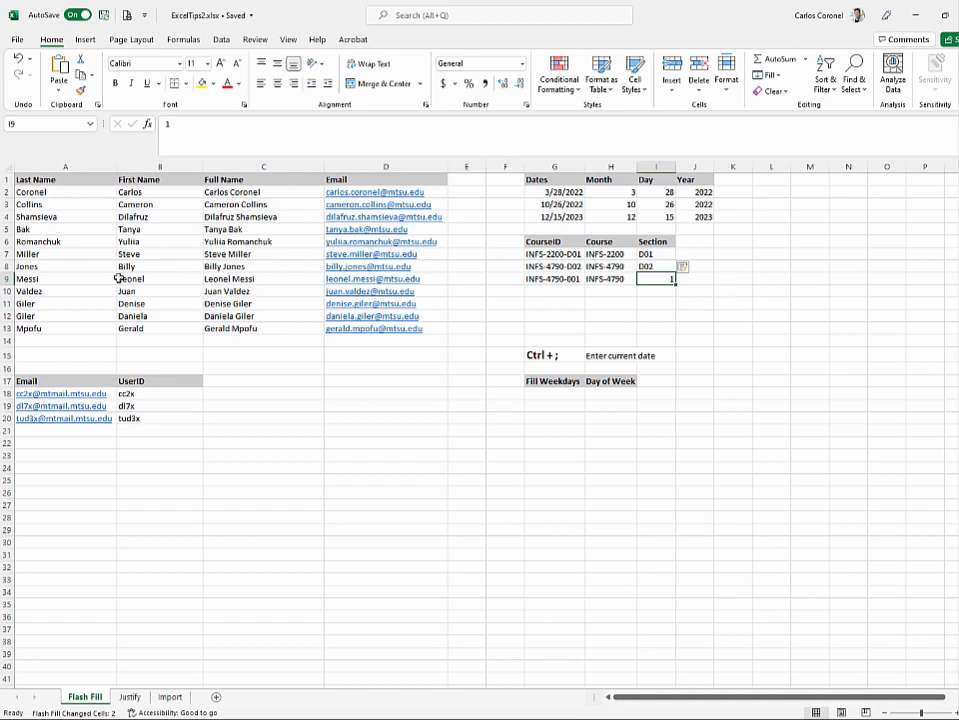
click(47, 192)
click(152, 191)
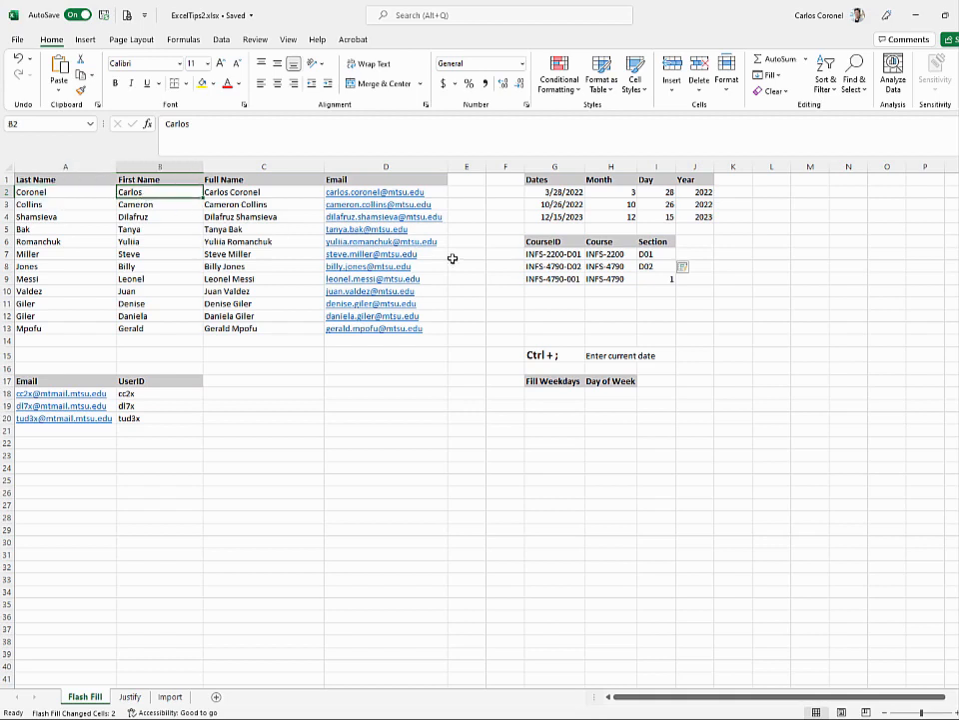
key(Left)
key(Down)
key(Right)
key(Left)
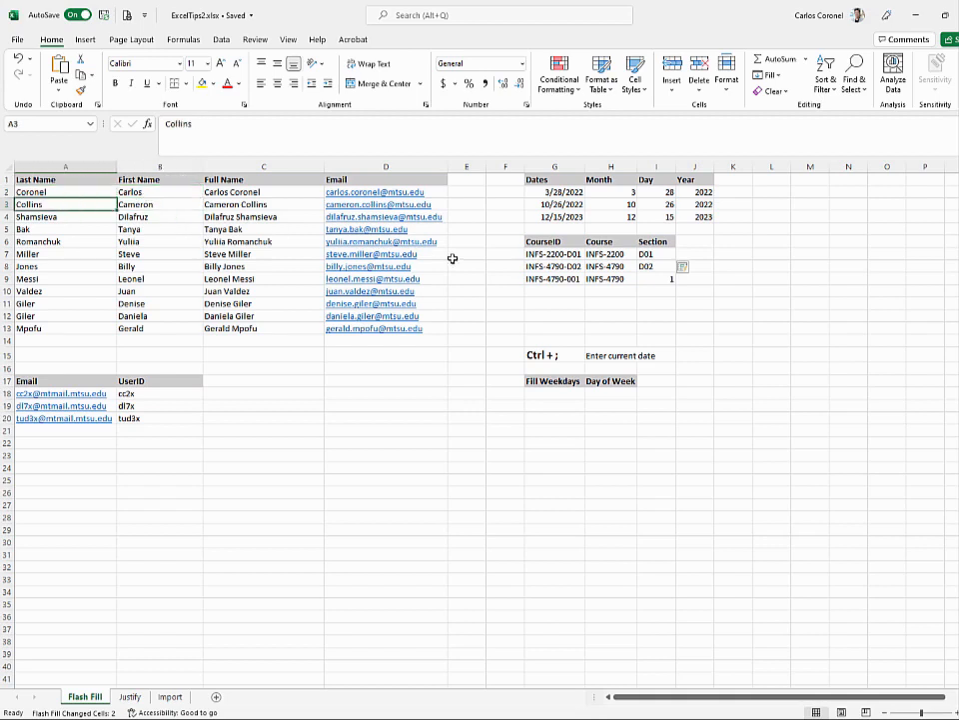
key(Down)
key(Down)
key(Down)
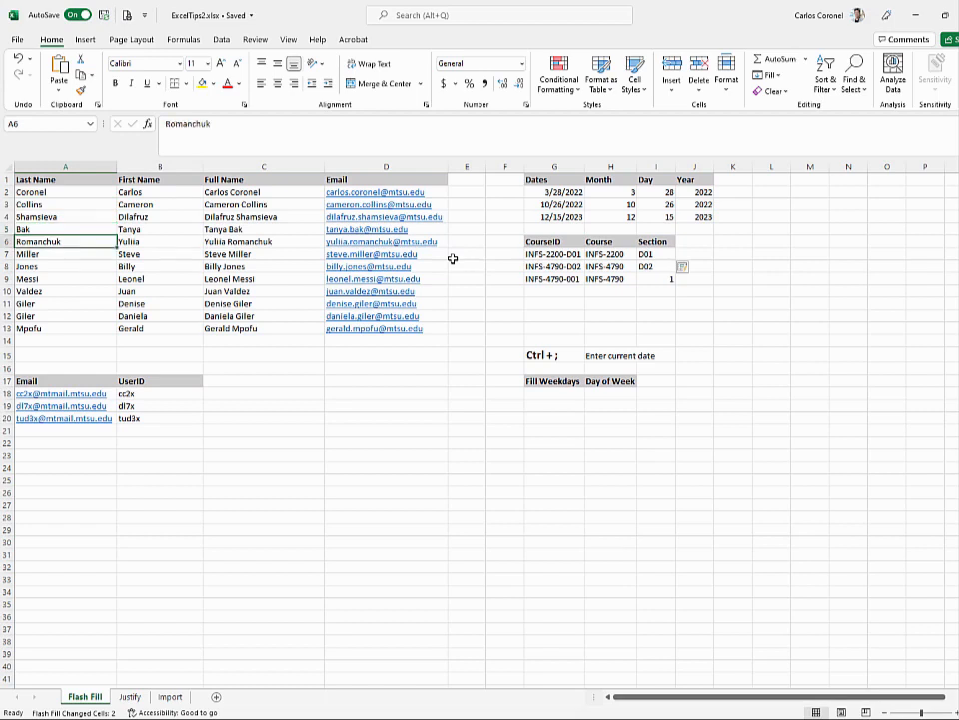
key(Down)
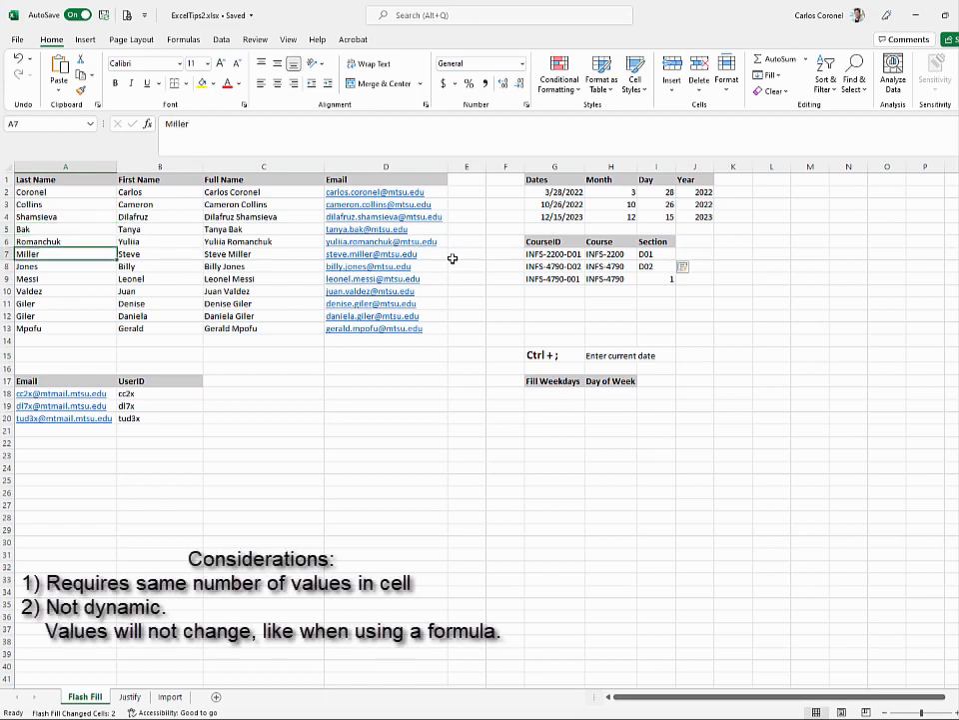
key(Right)
key(Right)
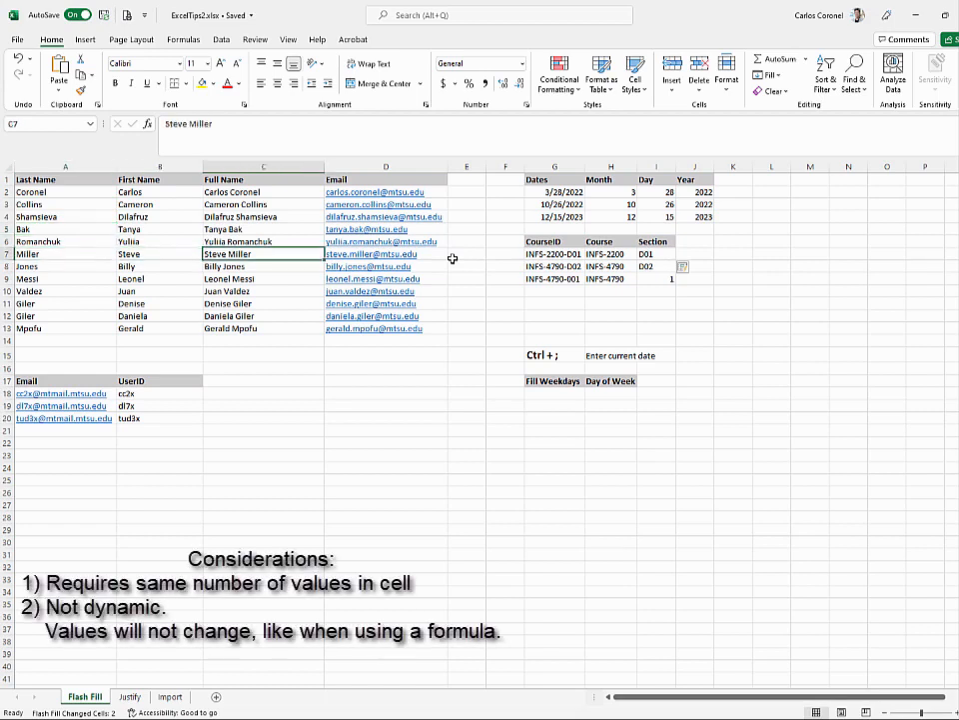
key(Left)
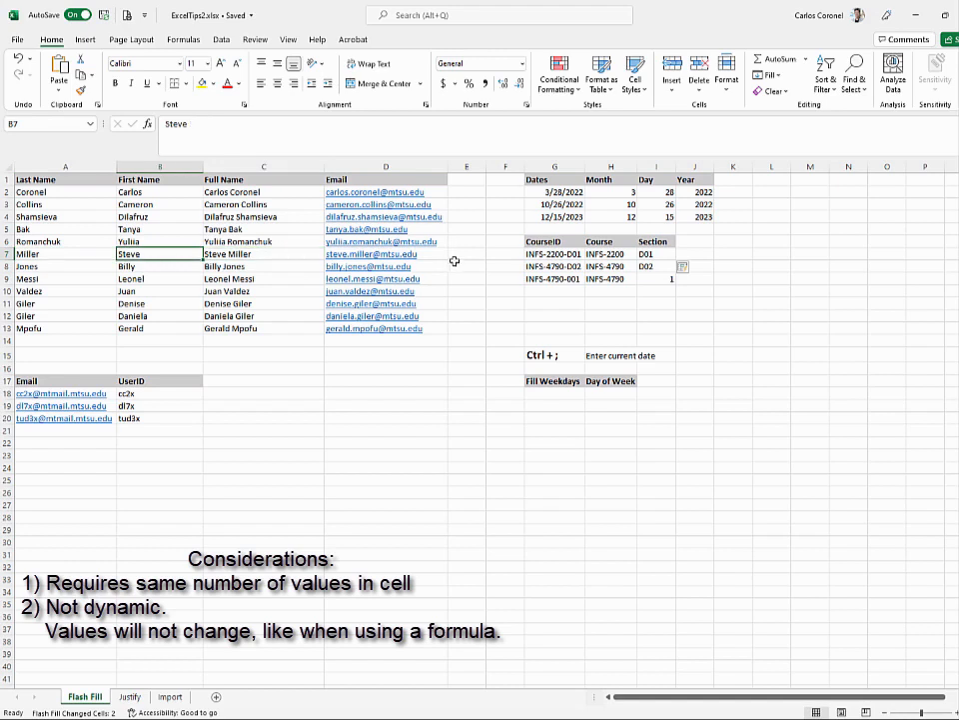
click(563, 396)
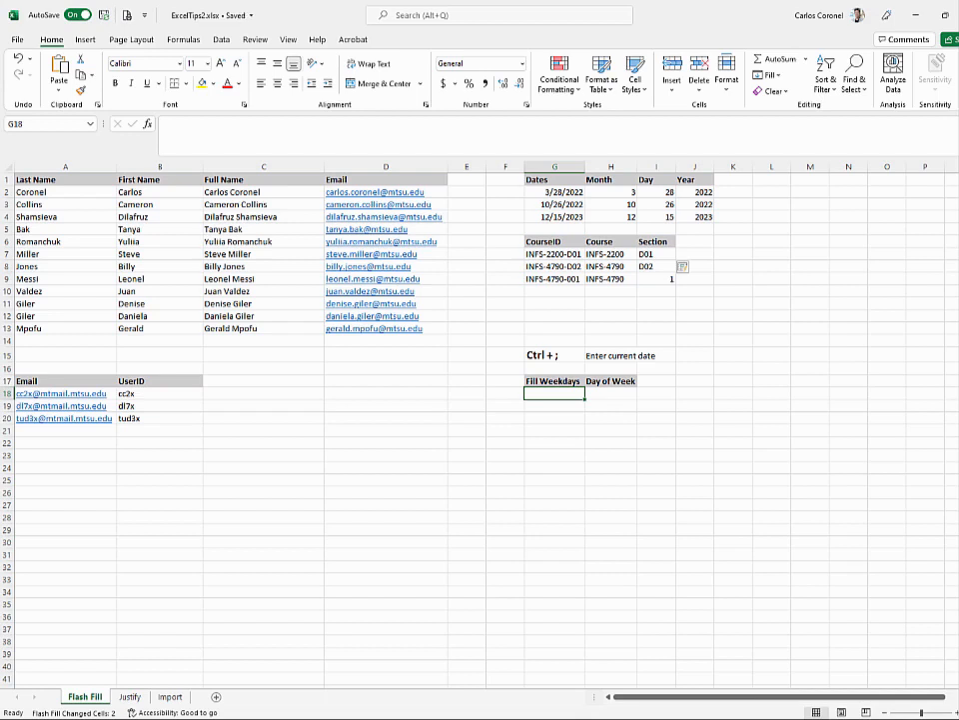
- Insert today's date 3/21/2022 in G18, then clear an unwanted consecutive-date fill below it
key(ctrl+semicolon)
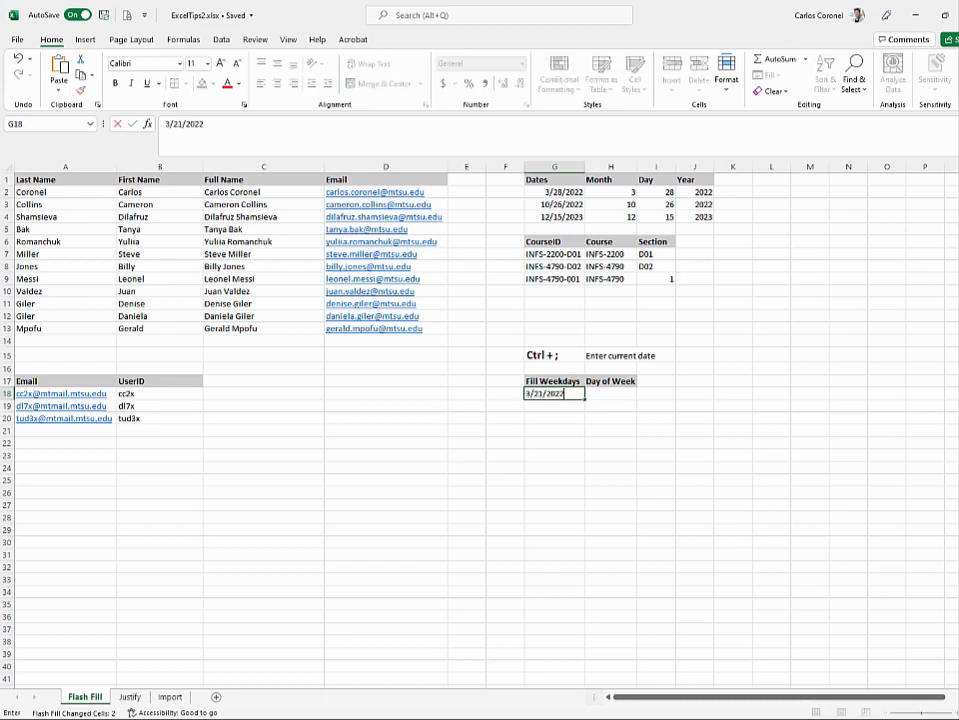
key(ctrl+Return)
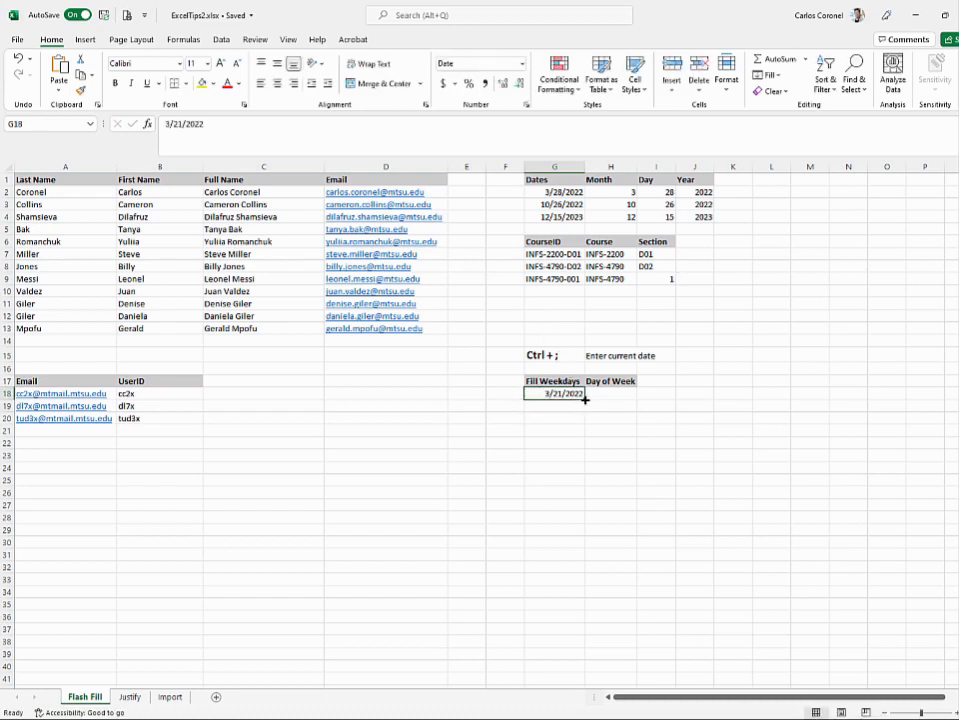
drag(586, 398, 581, 511)
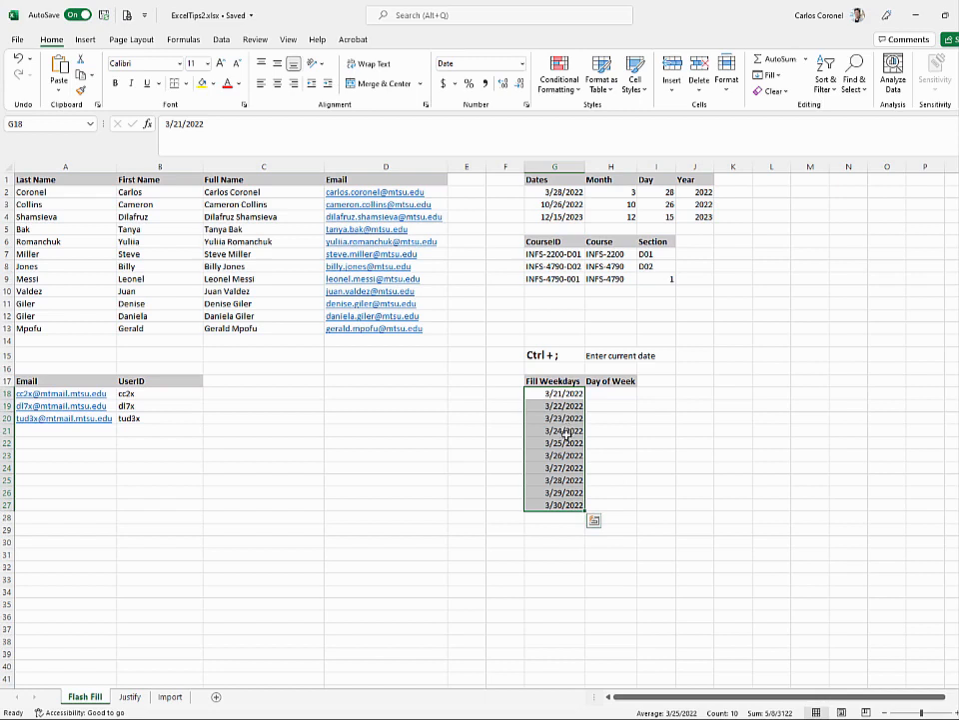
click(561, 395)
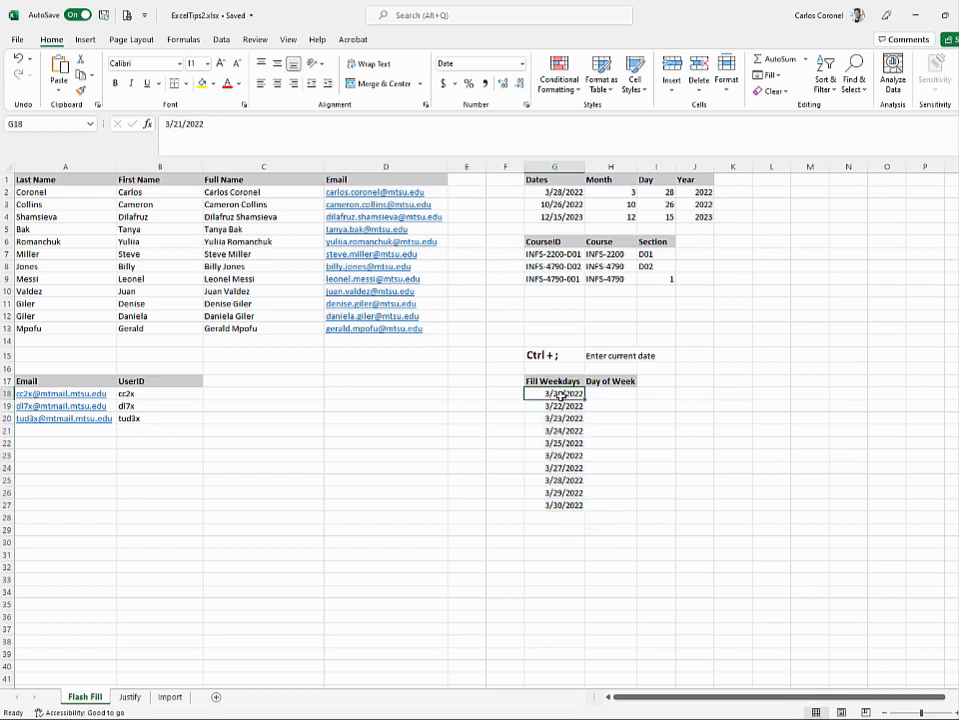
drag(559, 406, 560, 506)
key(Delete)
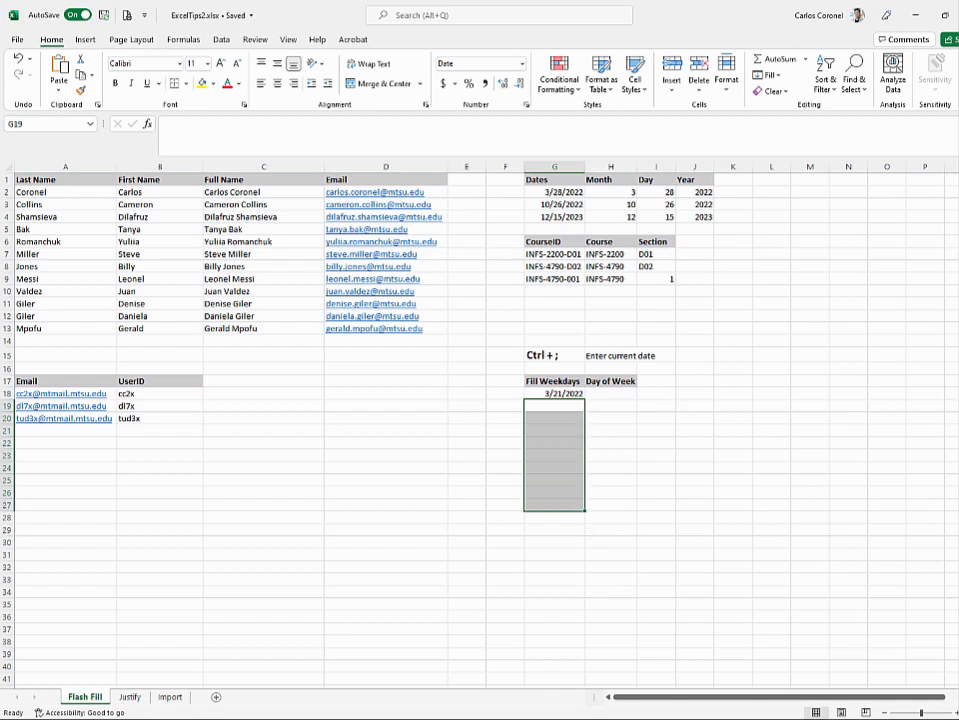
- Extend the date down to row 26 as weekdays only, ending at 3/31/2022
click(564, 386)
click(568, 393)
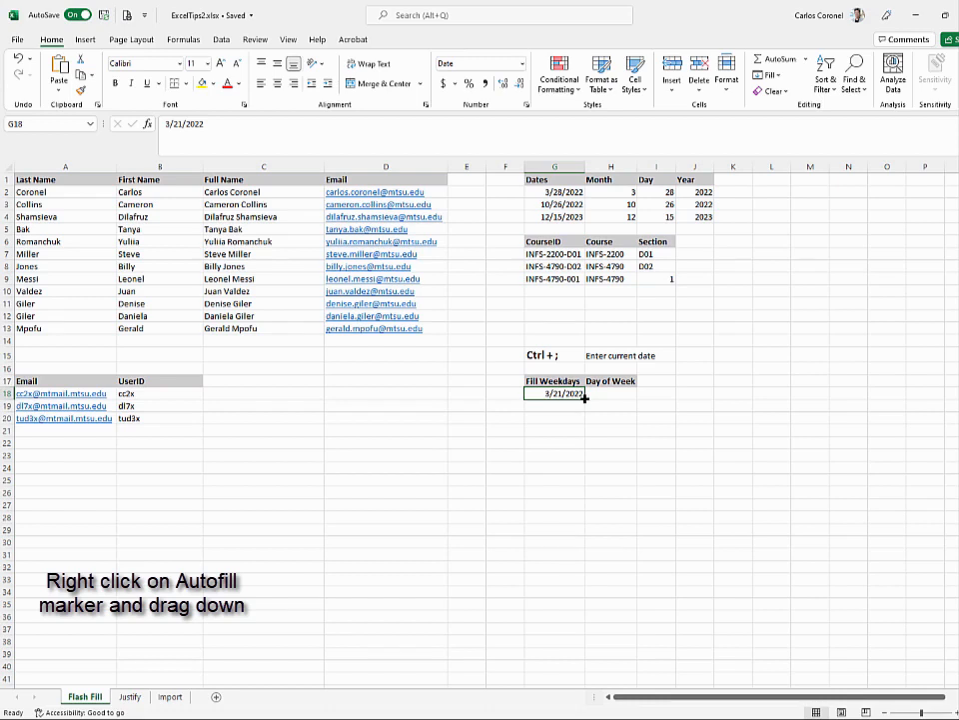
drag(585, 398, 584, 497)
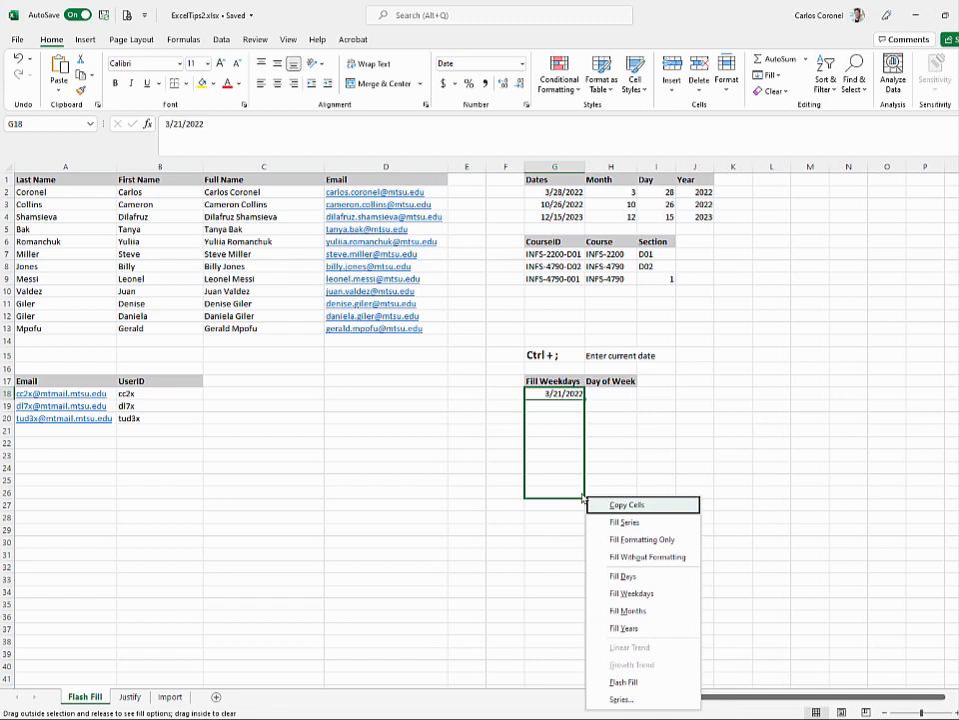
click(660, 599)
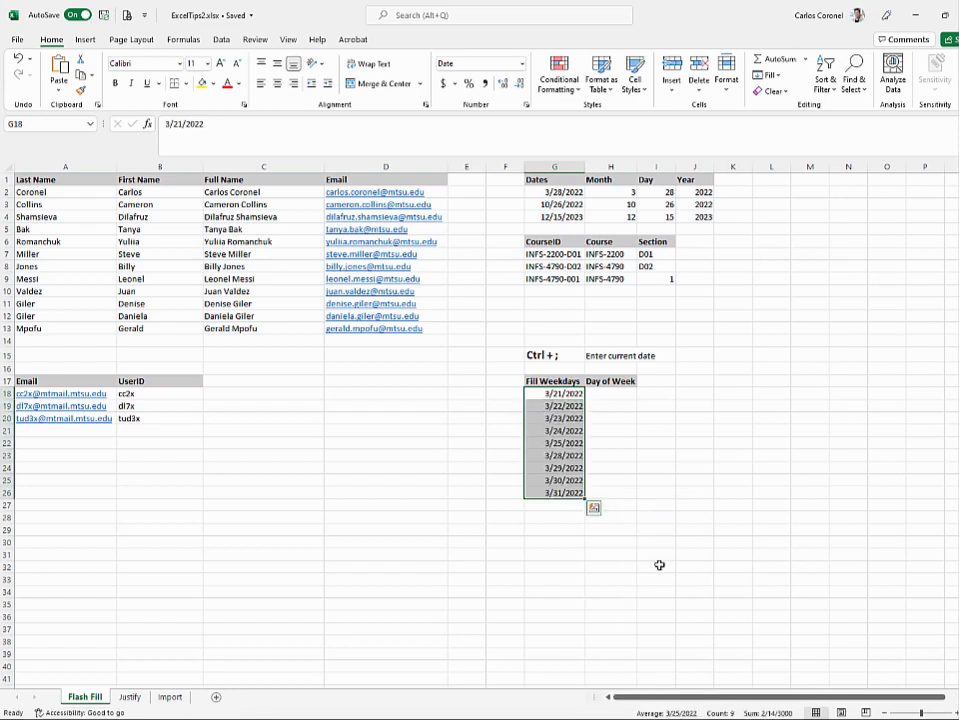
click(621, 399)
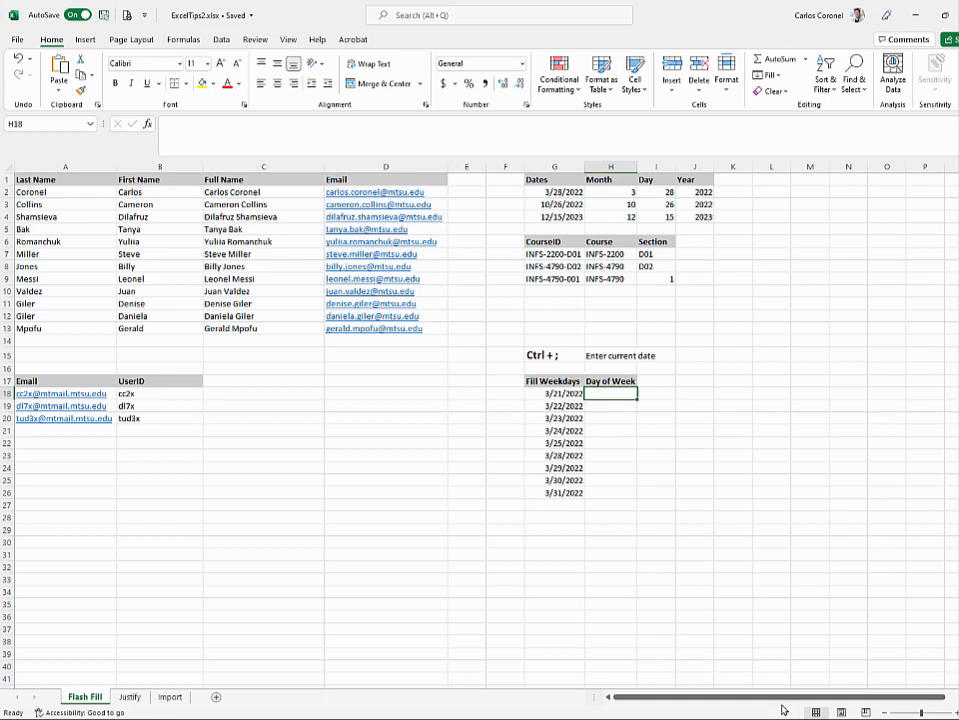
- Put =G18 in H18 and give it a custom weekday-name format so it shows Monday
text(=G18)
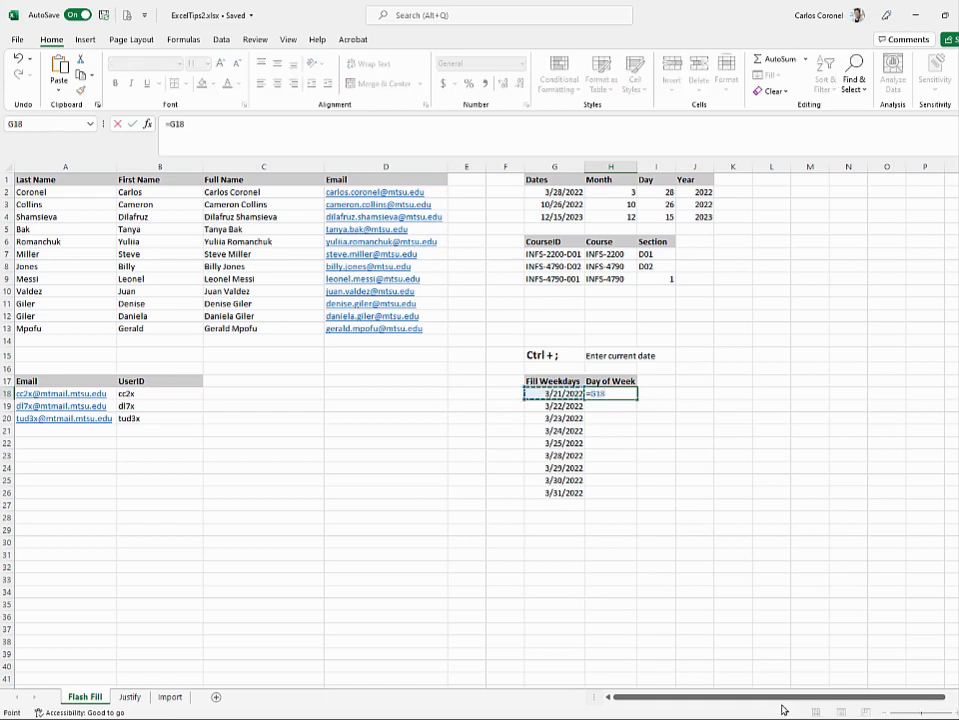
key(ctrl+Return)
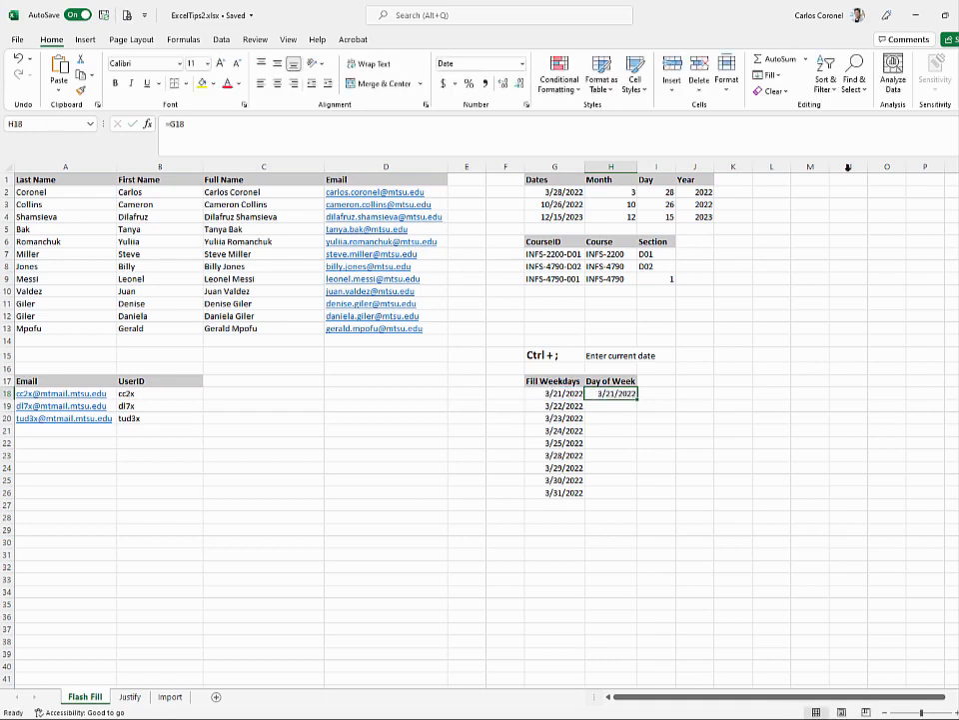
right_click(619, 393)
click(658, 330)
click(520, 318)
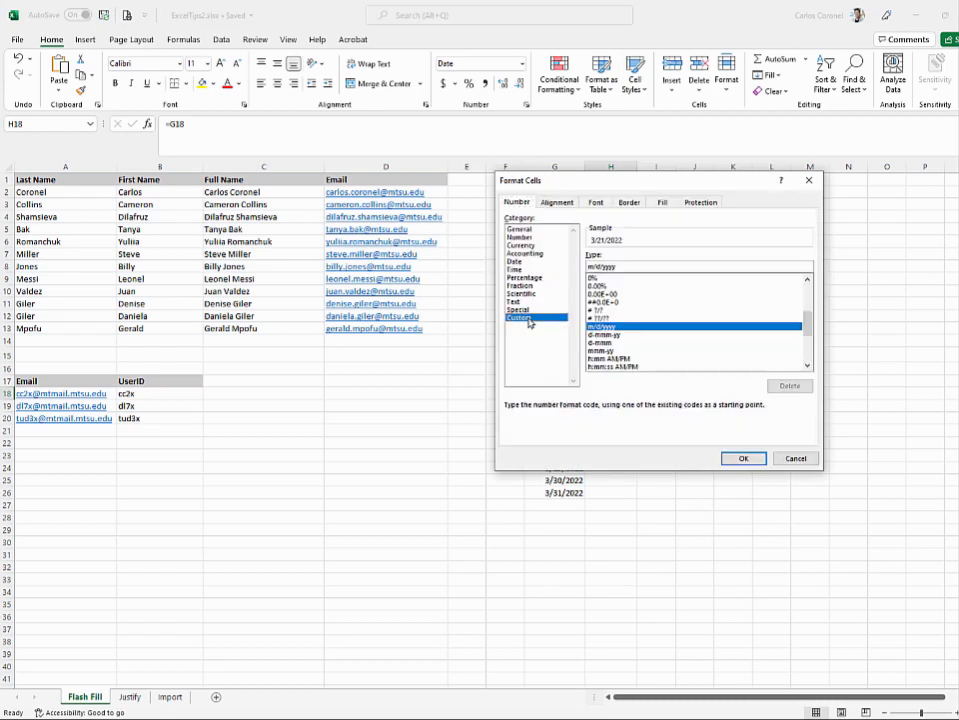
click(627, 263)
key(BackSpace)
key(BackSpace)
key(BackSpace)
key(BackSpace)
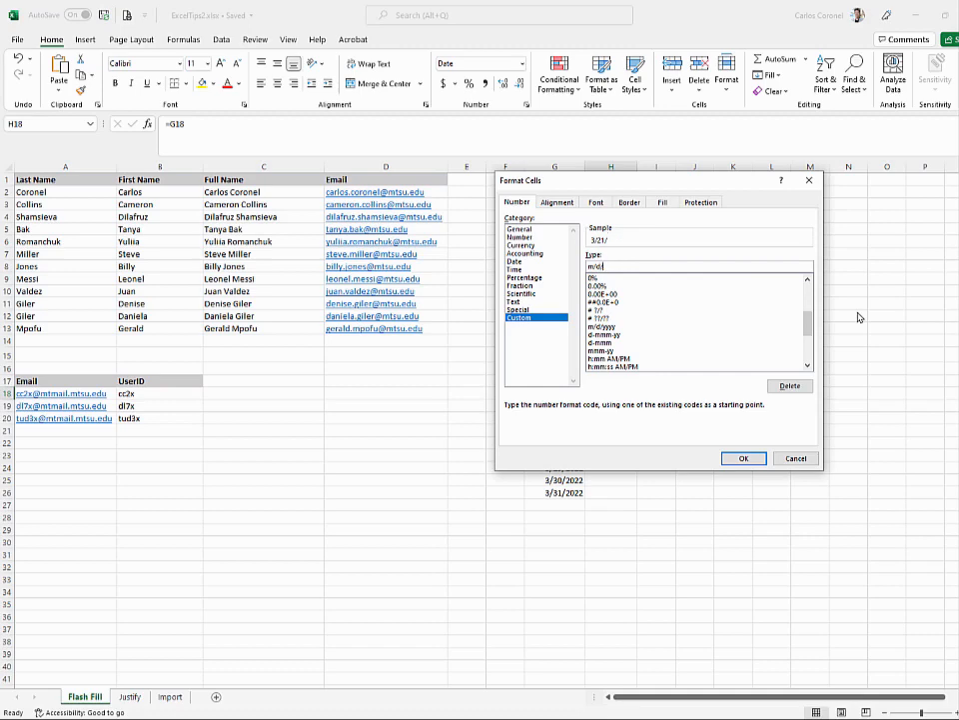
key(BackSpace)
drag(712, 194, 289, 252)
text(dddd)
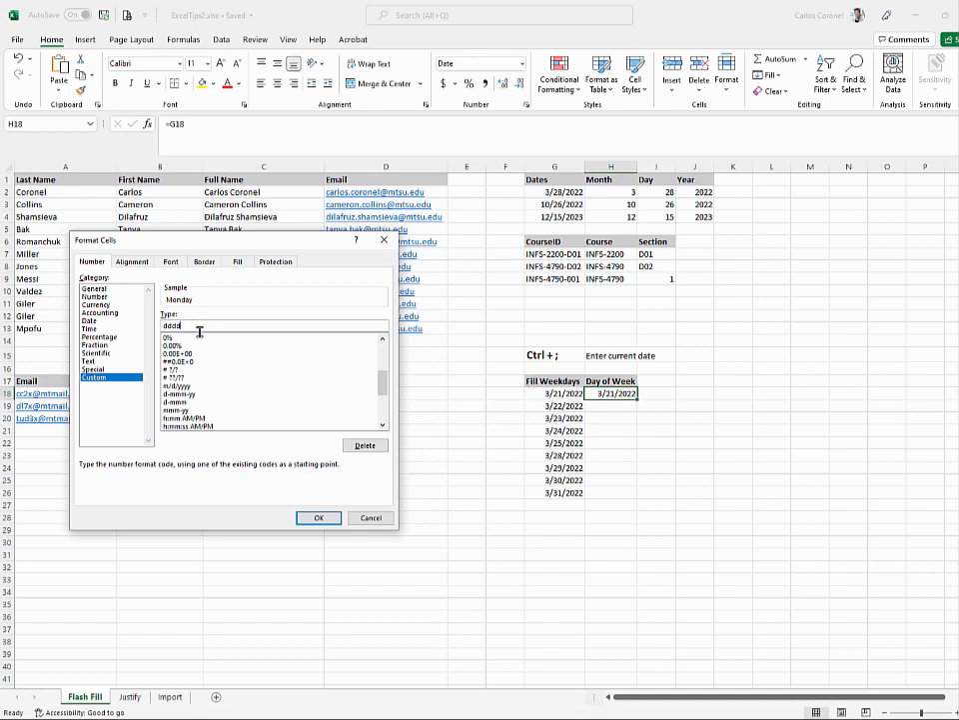
click(326, 520)
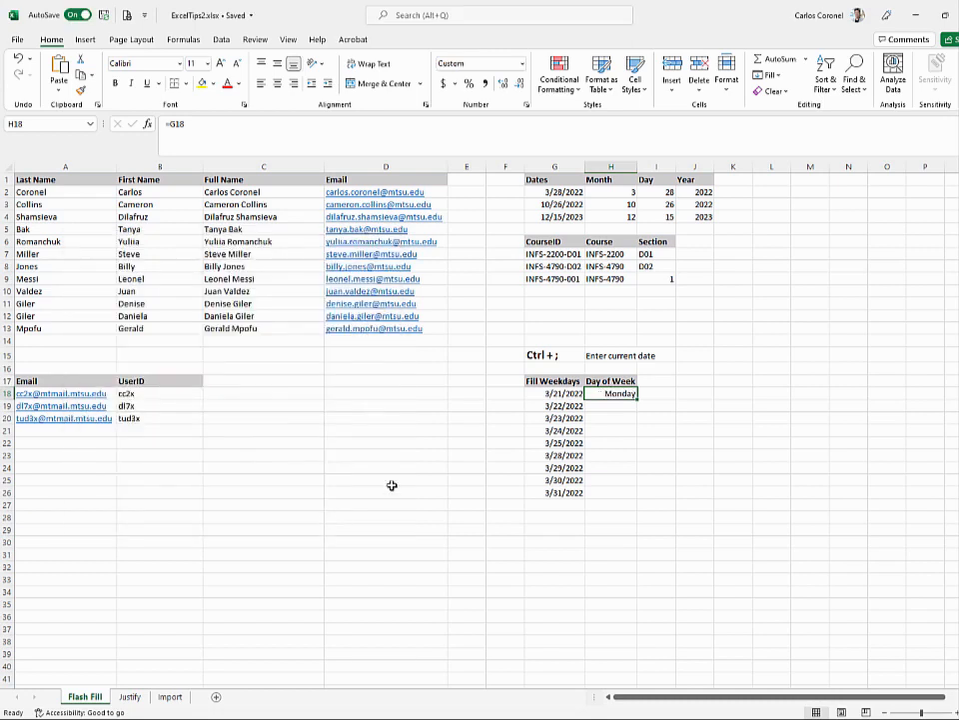
- Fill the weekday names down to H26, check the formulas, and go to the Justify sheet
double_click(637, 397)
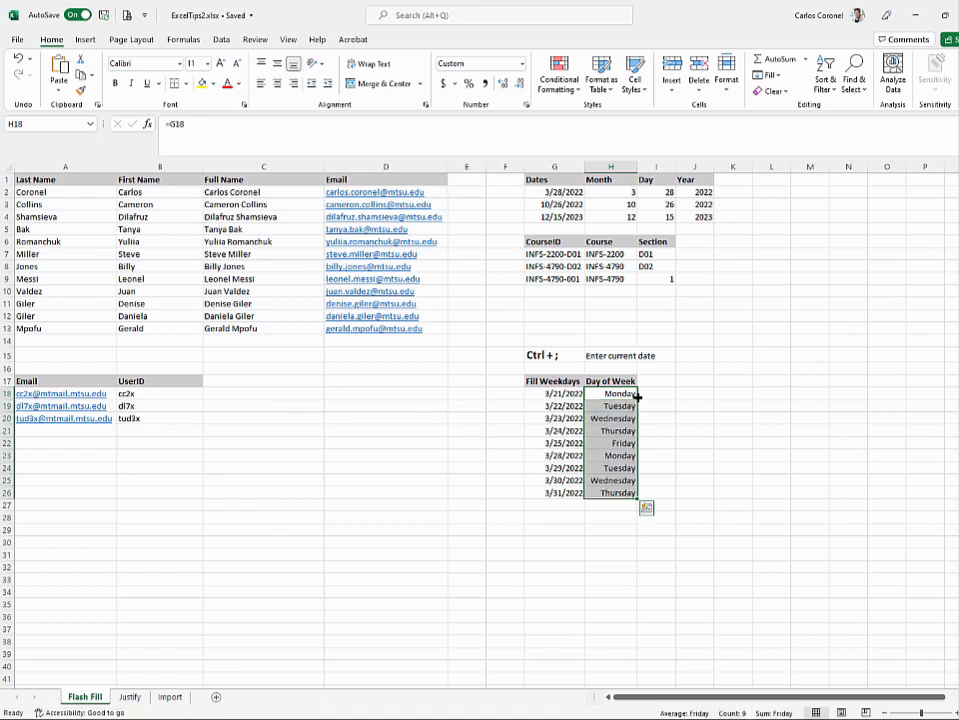
click(689, 430)
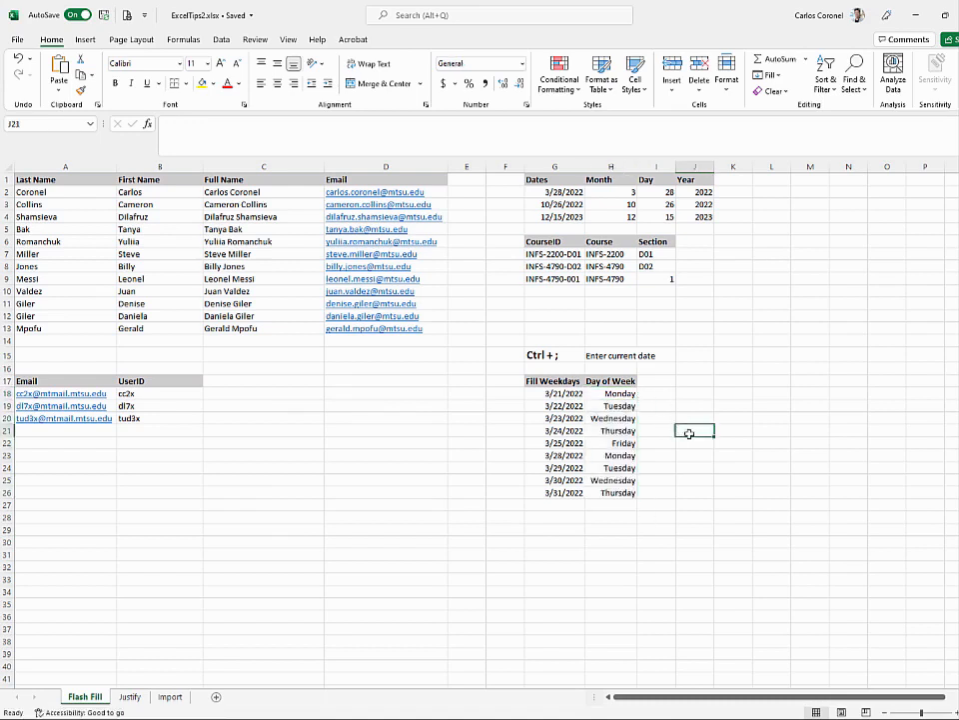
click(620, 392)
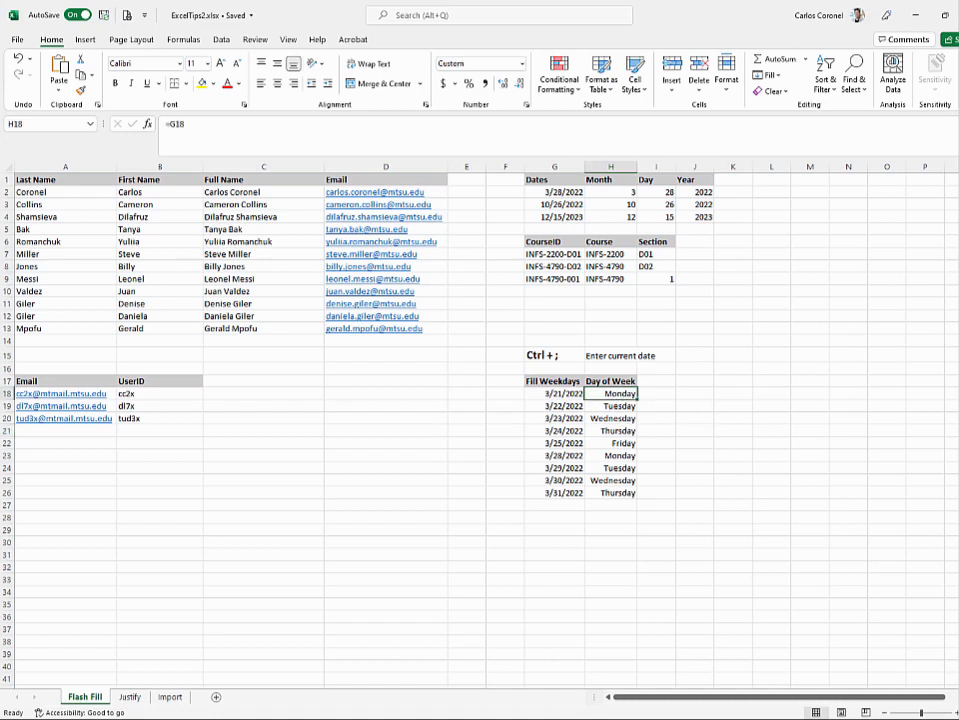
key(Down)
key(Down)
key(Down)
key(Down)
key(Down)
key(Down)
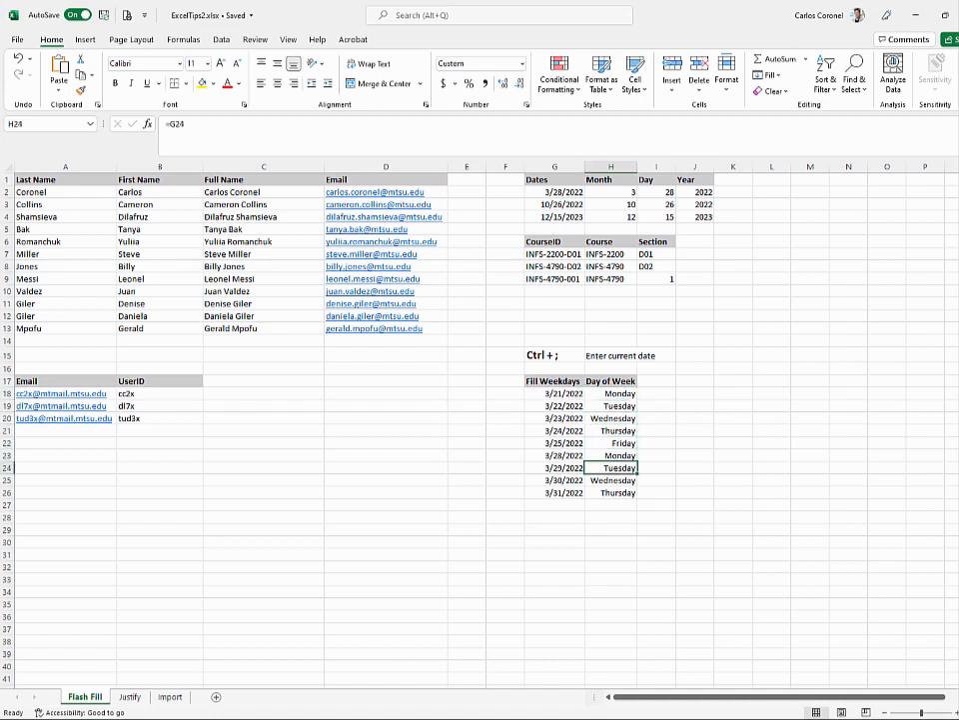
click(131, 697)
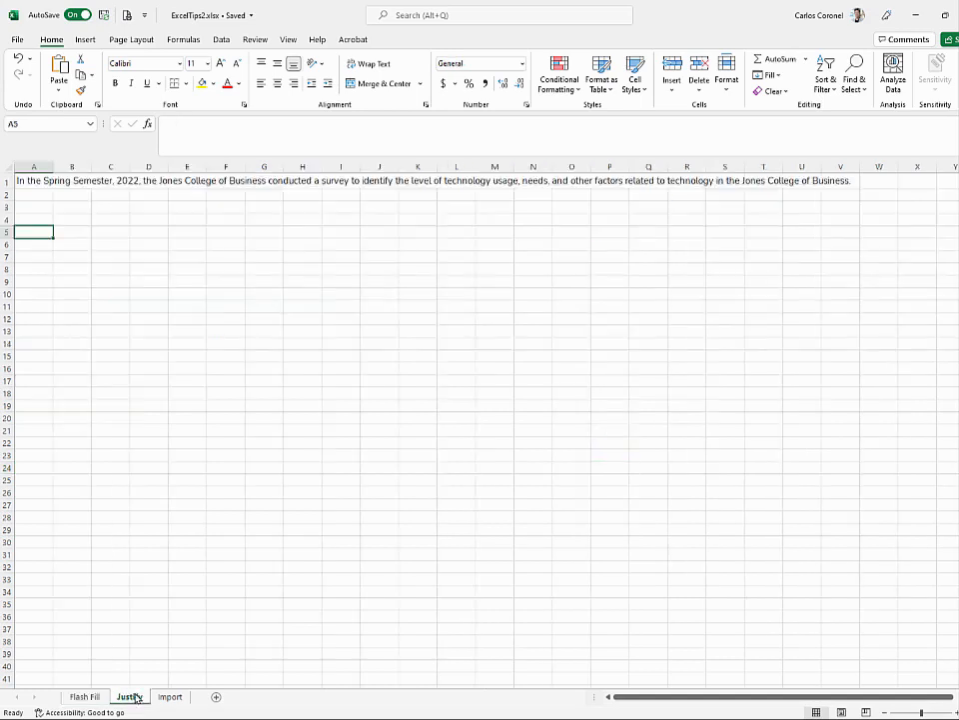
- Justify A1's survey sentence across A1:H3 so it wraps into three rows, then open Import
click(35, 181)
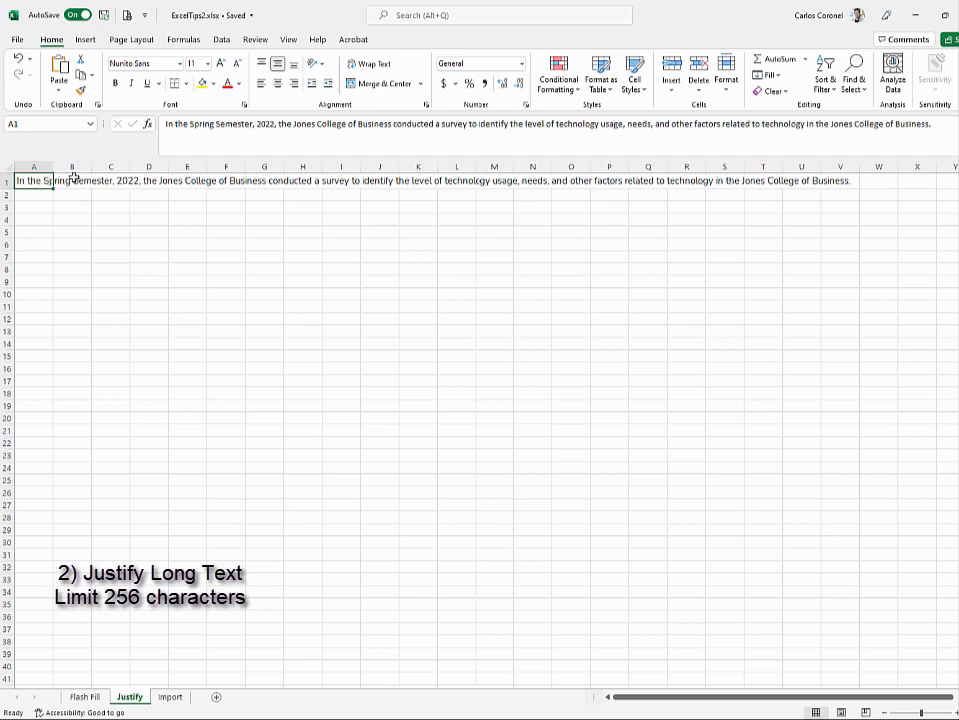
drag(41, 180, 299, 212)
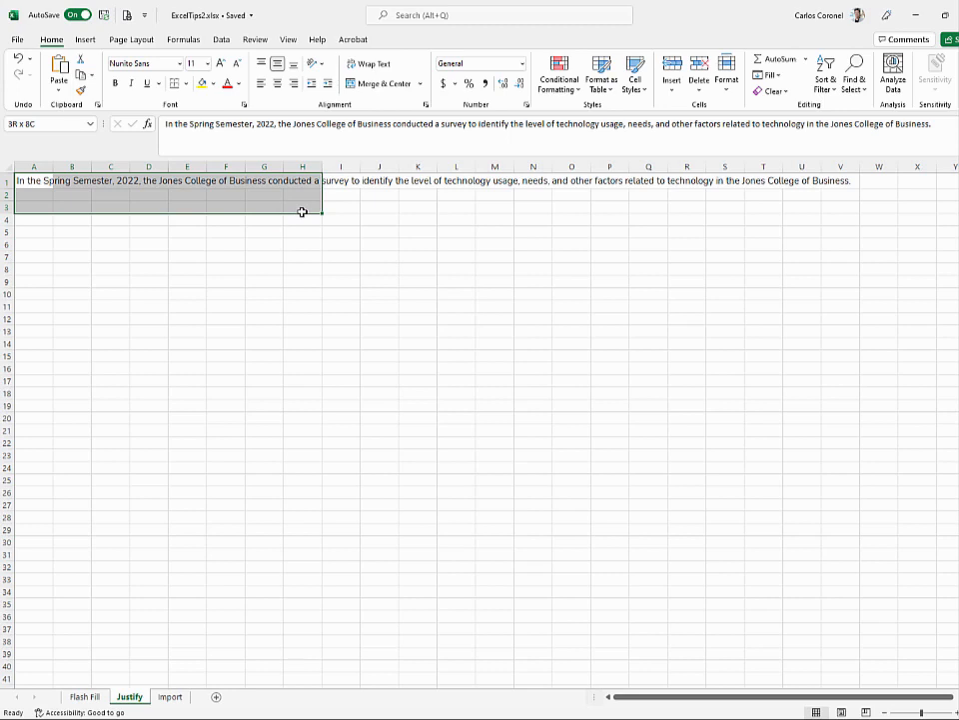
drag(302, 212, 301, 214)
key(alt+h)
key(f)
key(i)
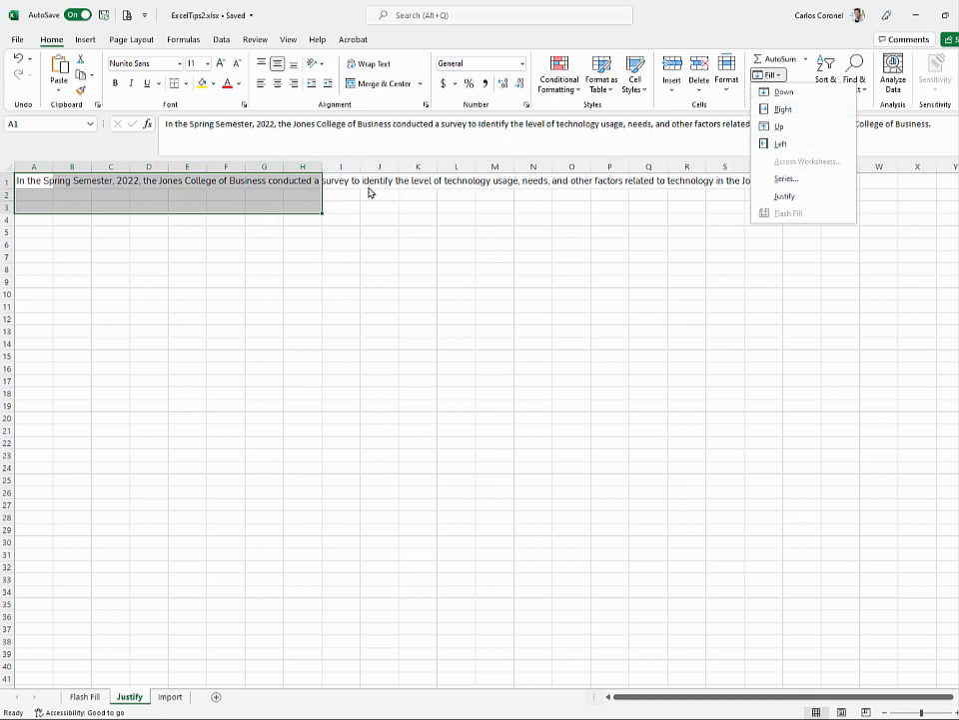
click(786, 195)
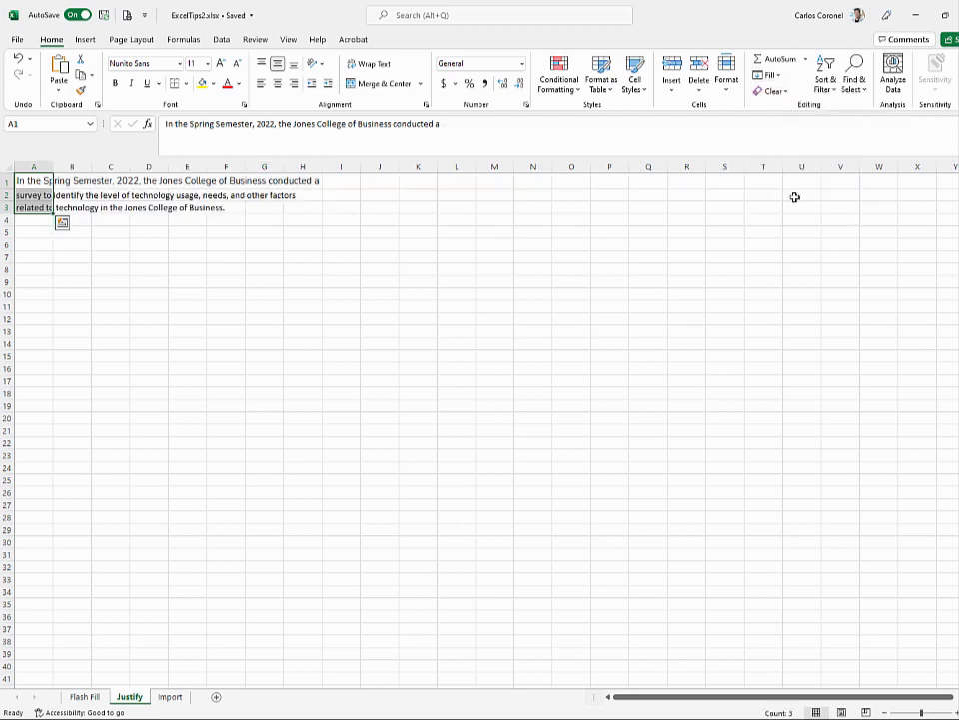
click(30, 221)
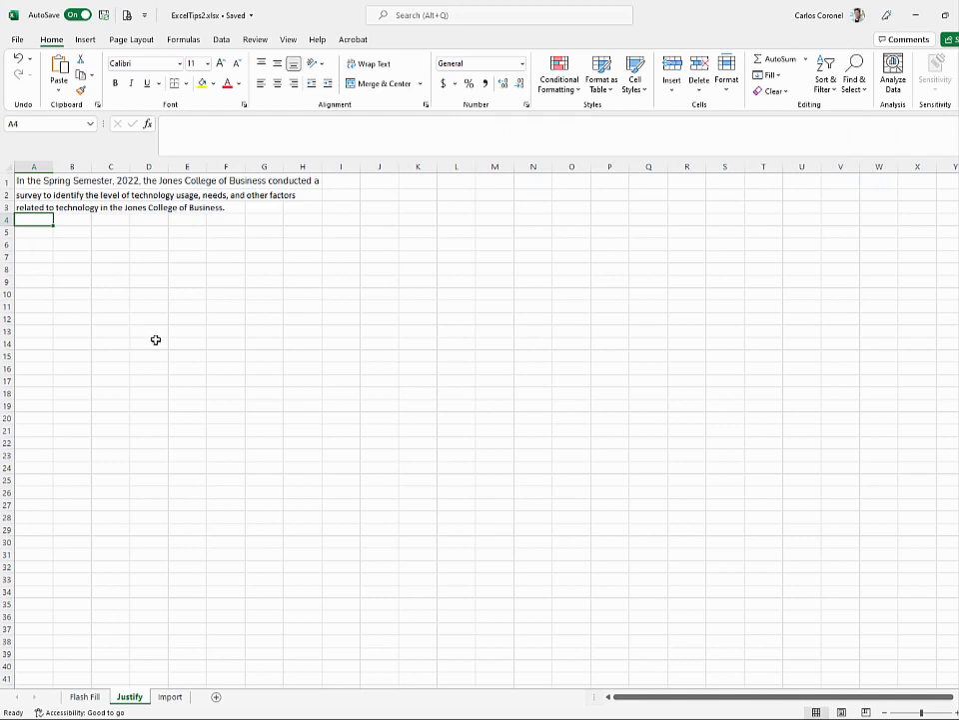
click(29, 180)
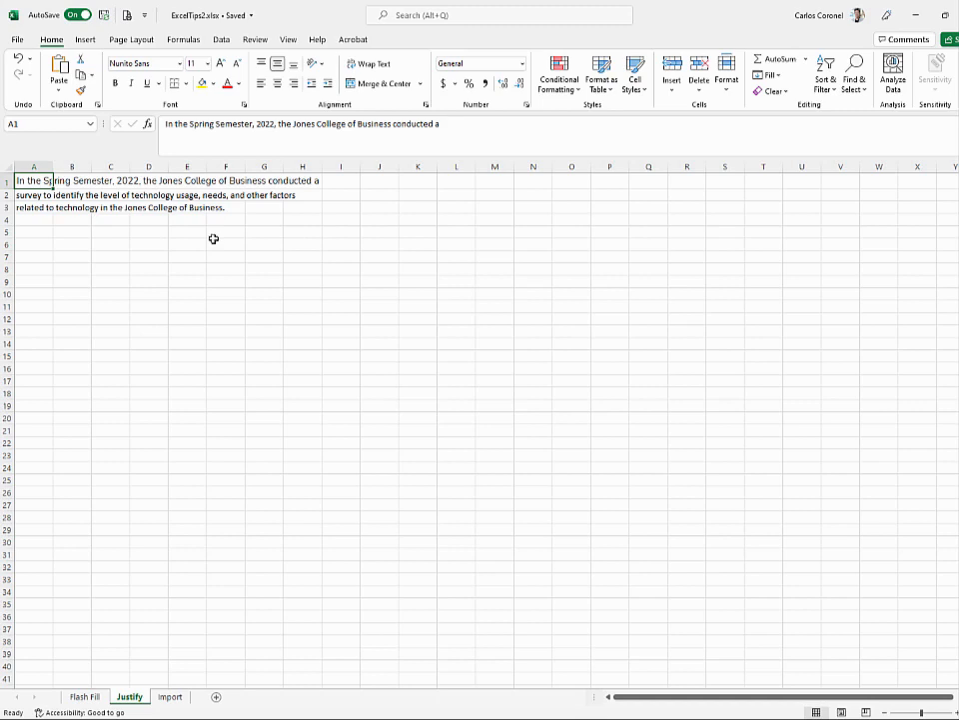
click(170, 696)
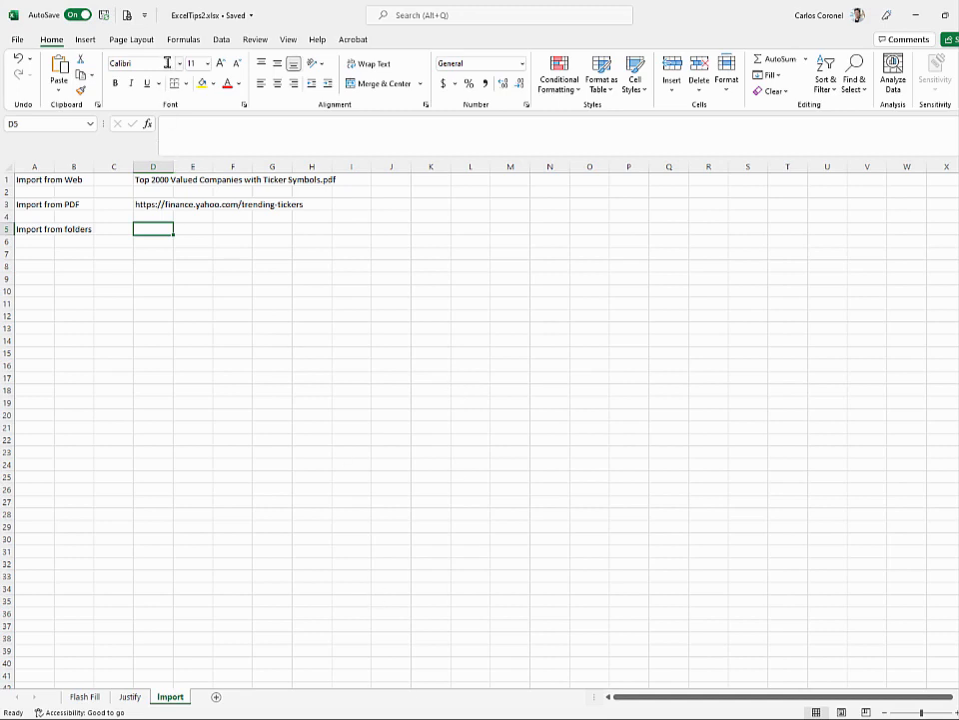
- Open Excel's From Web import via Data > Get Data
click(221, 40)
click(29, 88)
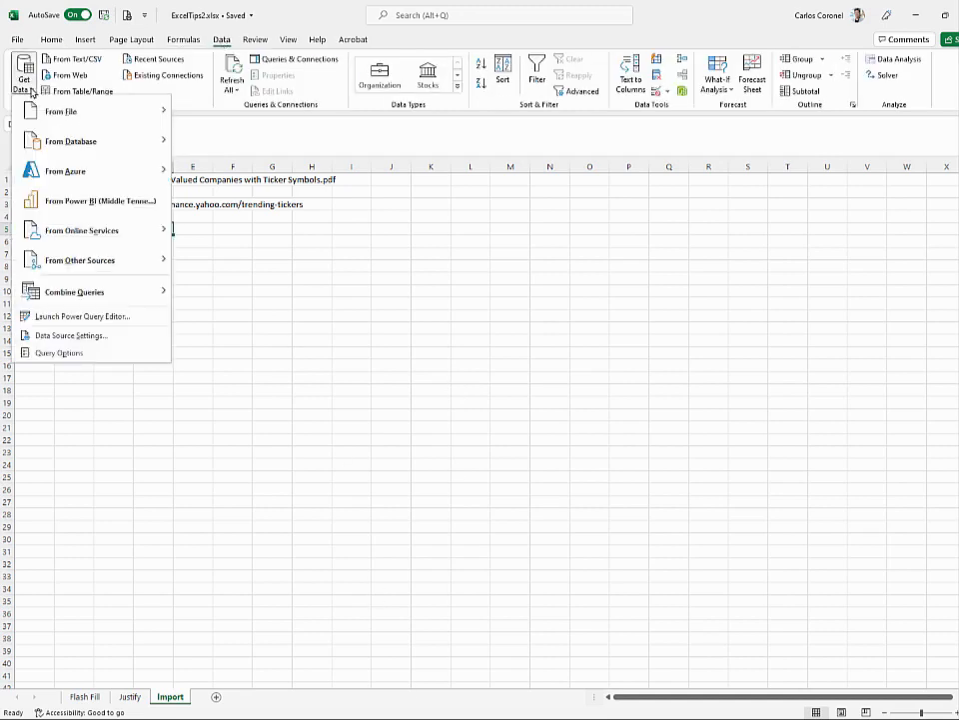
mouse_move(63, 116)
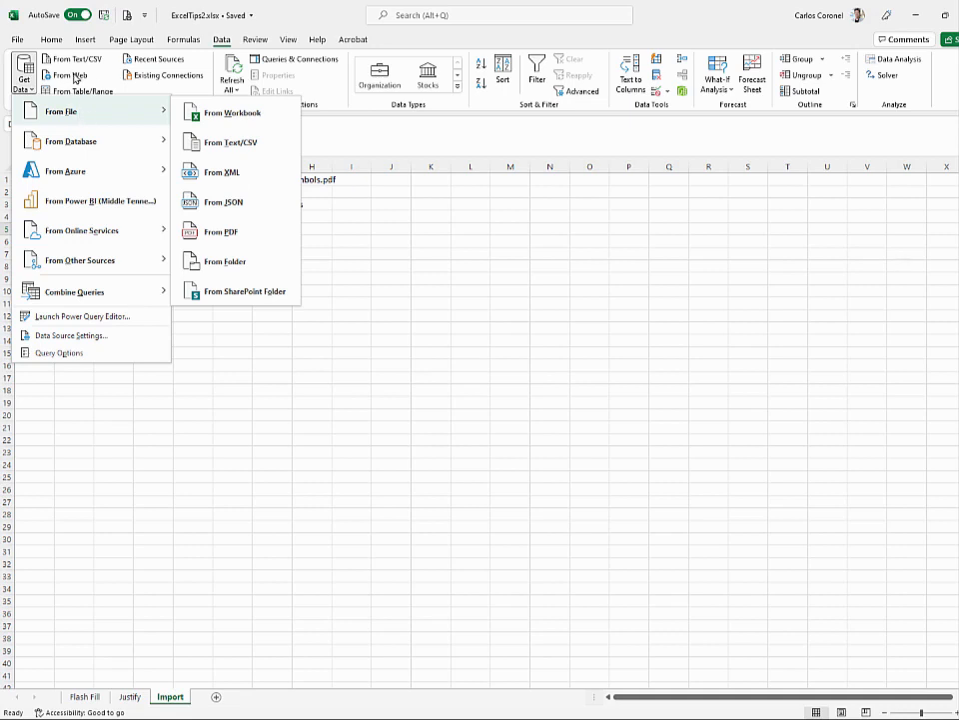
click(70, 78)
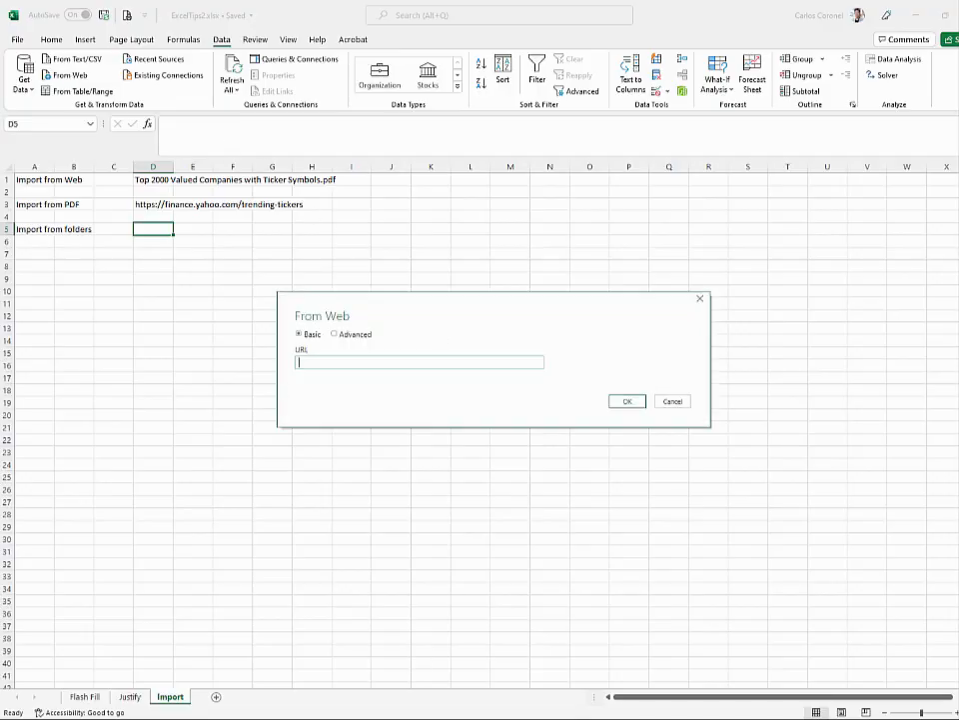
- Copy the Yahoo Finance trending tickers page address from the browser and return to Excel
key(alt+Tab)
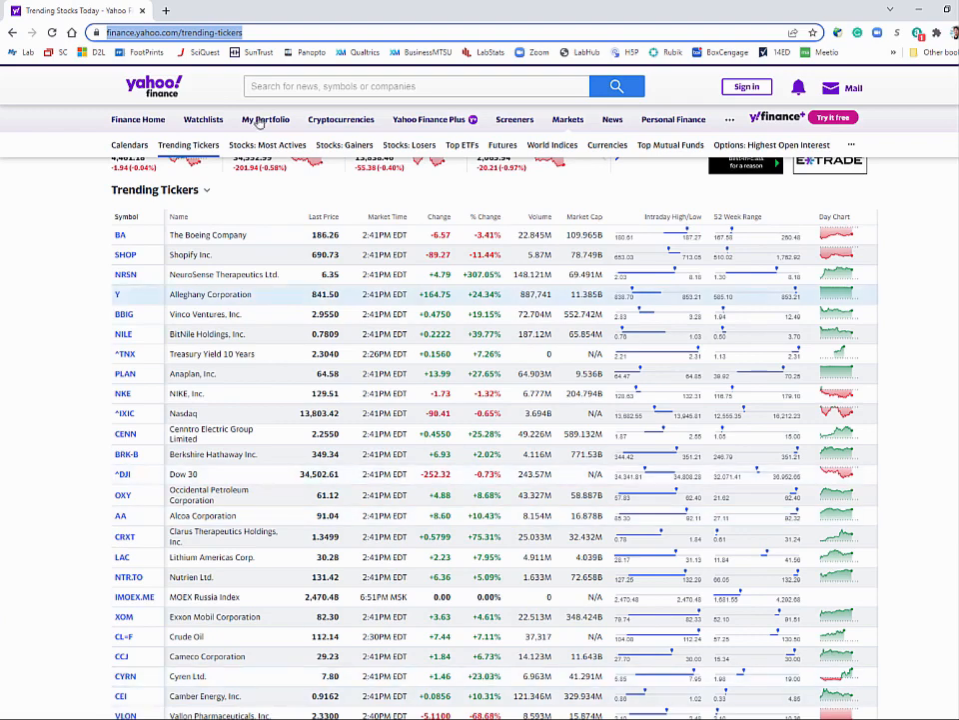
right_click(205, 33)
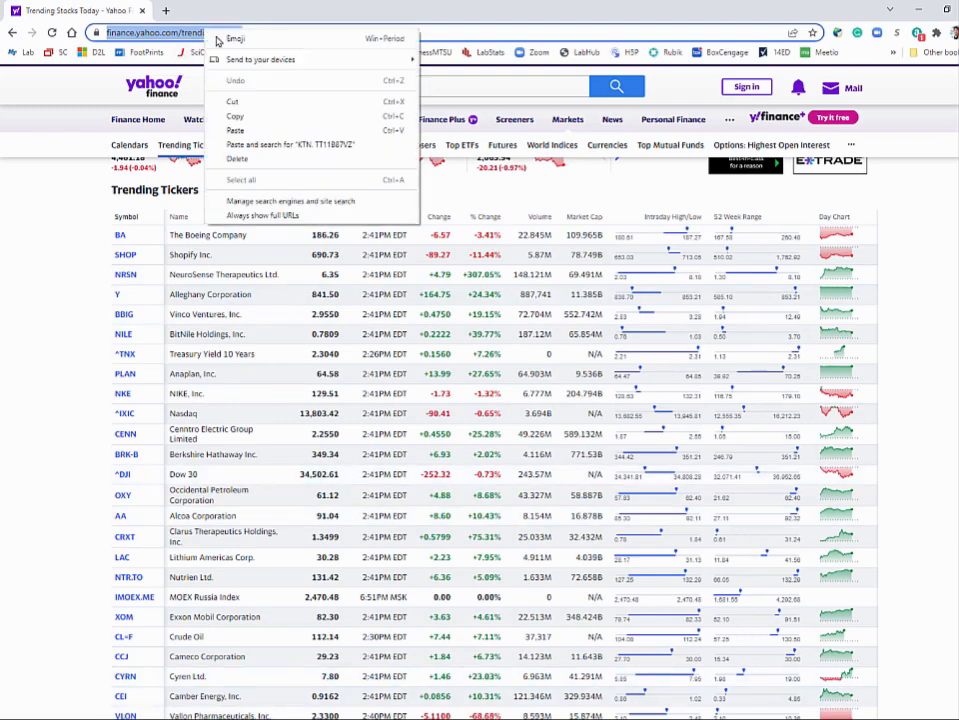
click(232, 115)
key(alt+Tab)
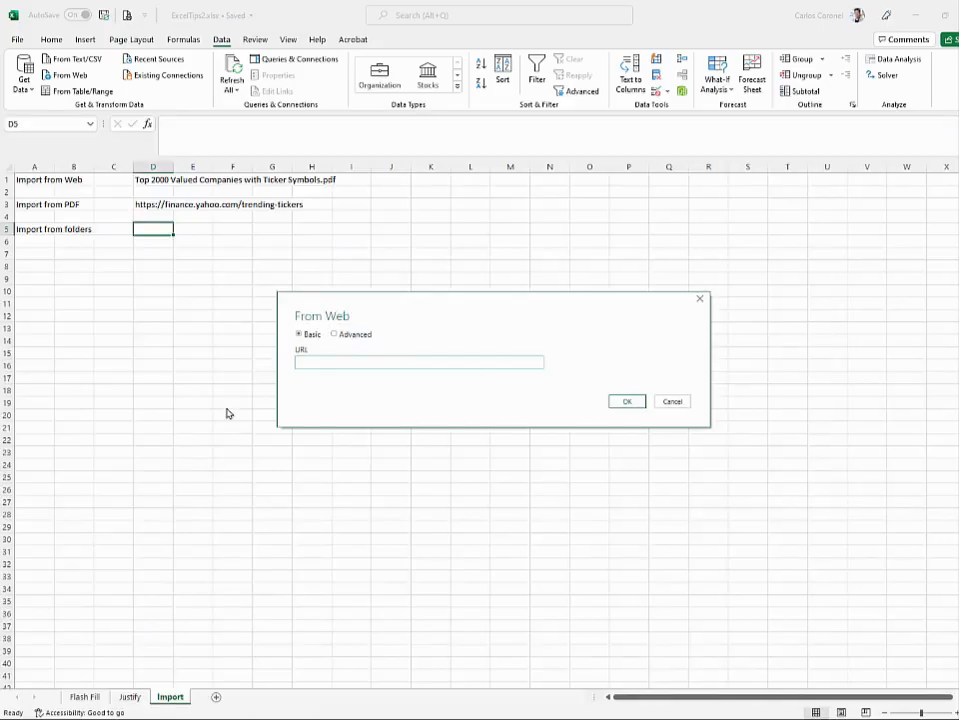
- Paste the trending tickers URL into From Web and load Table 0 from the Navigator
click(309, 364)
key(ctrl+v)
click(626, 401)
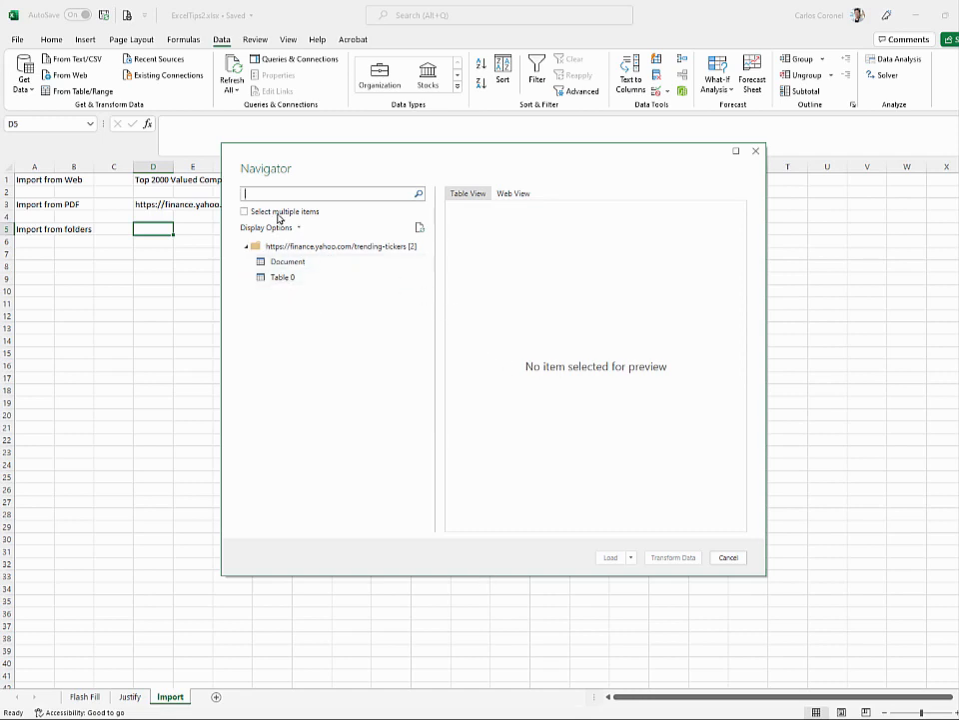
click(285, 281)
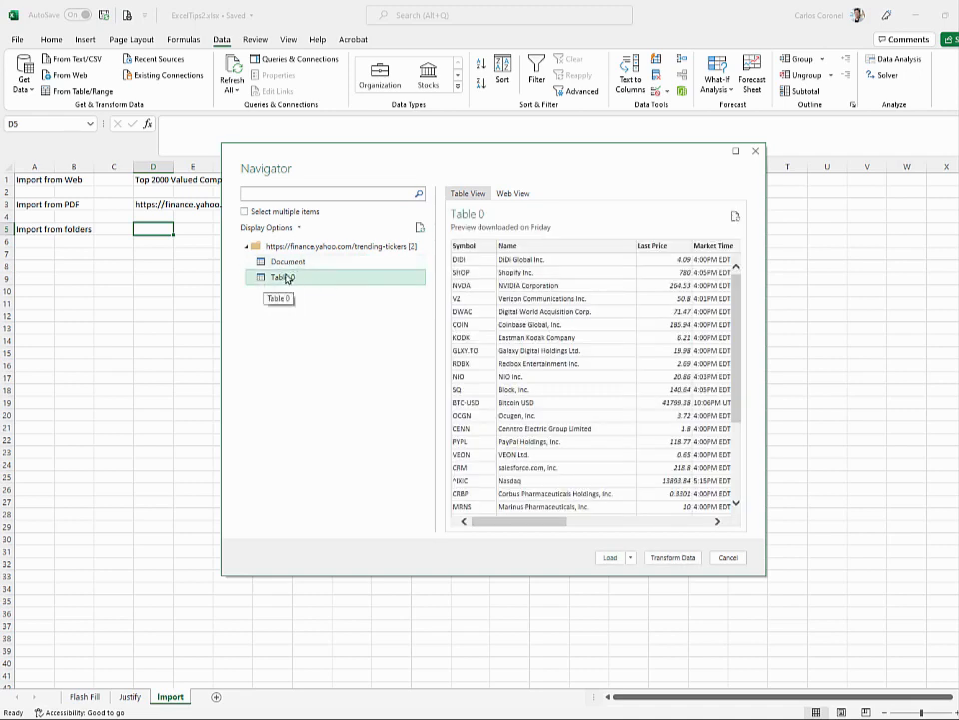
click(288, 262)
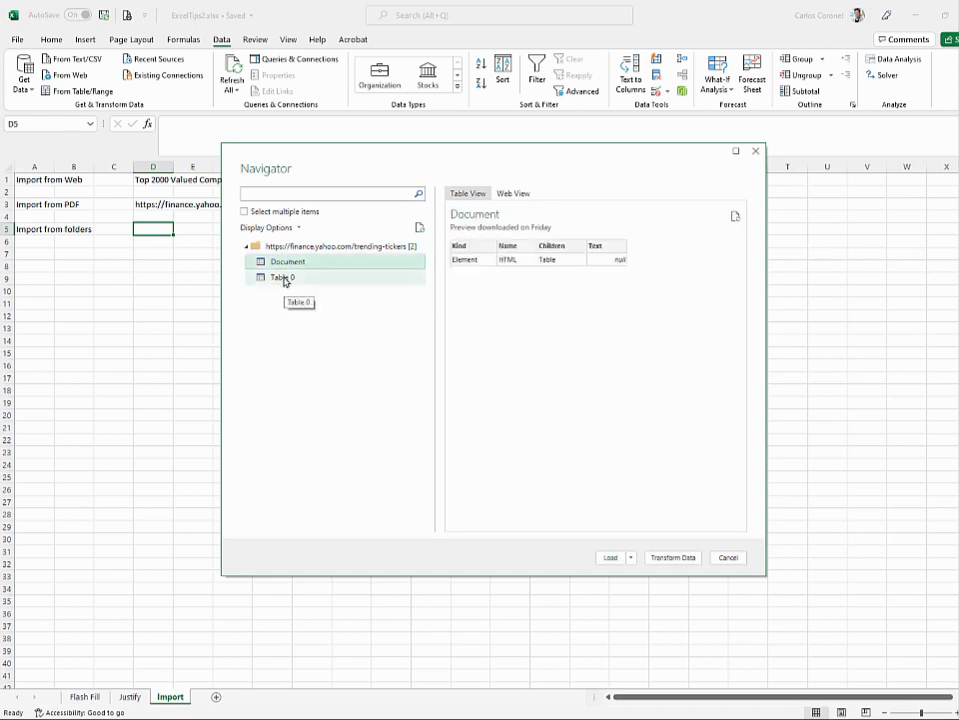
click(285, 281)
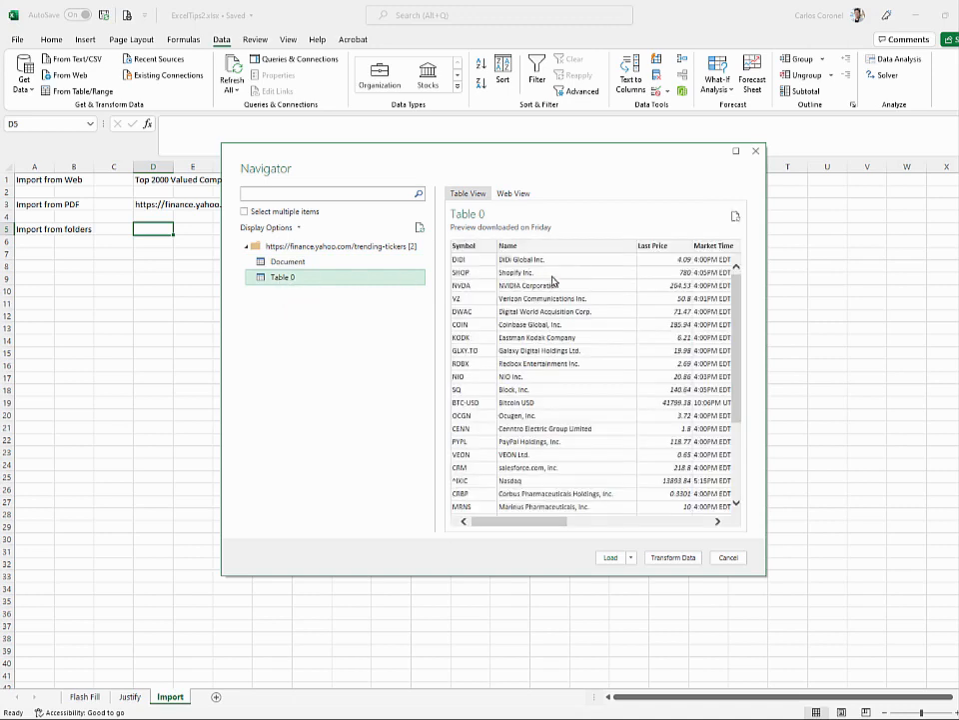
click(609, 559)
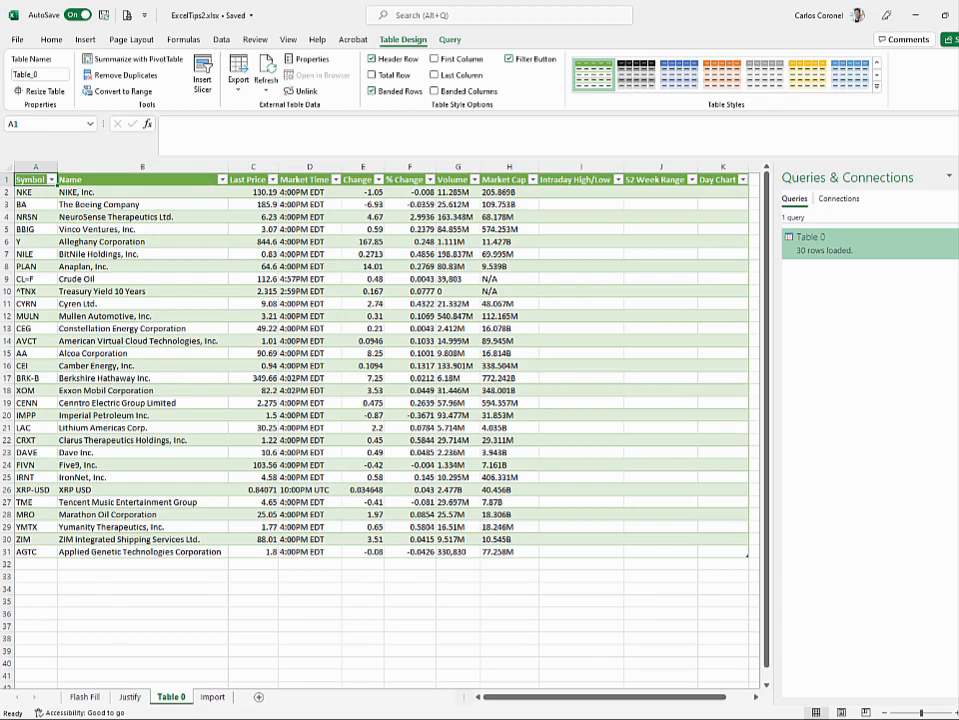
- Close the Queries & Connections pane and return to the Import sheet
click(957, 176)
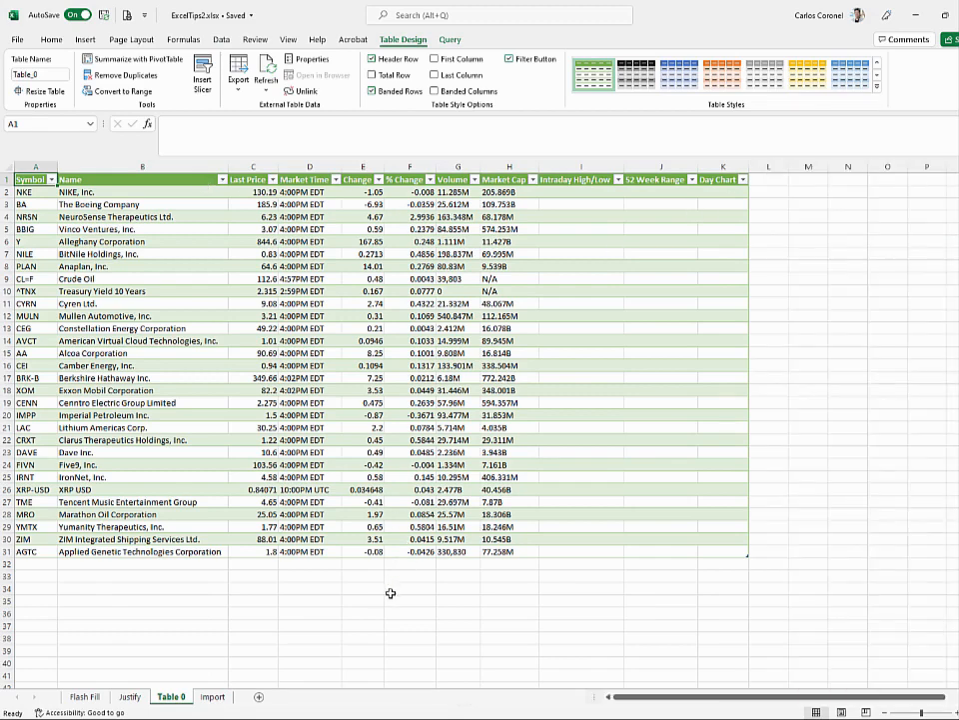
click(213, 697)
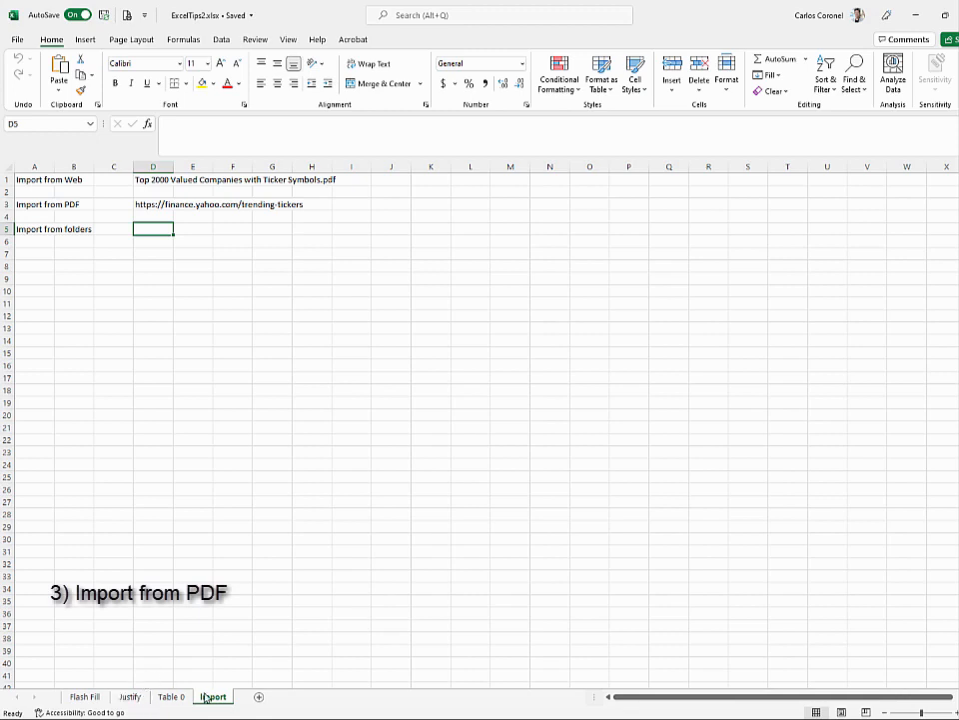
- Load the Table001 (Page 1) table from the Top 2000 Valued Companies PDF into a new sheet
click(222, 39)
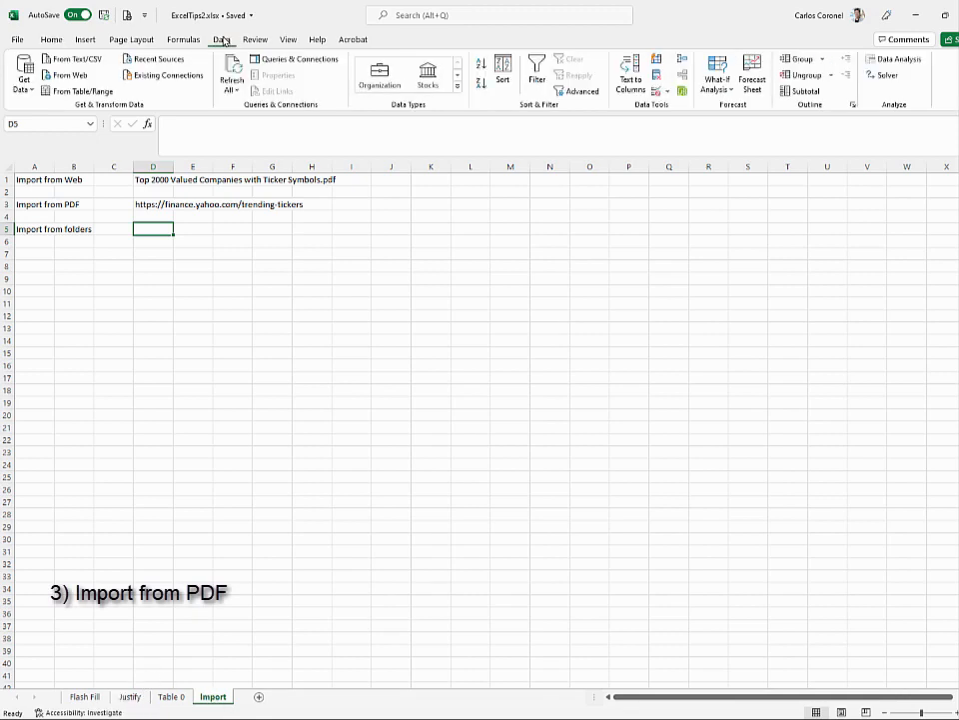
click(32, 93)
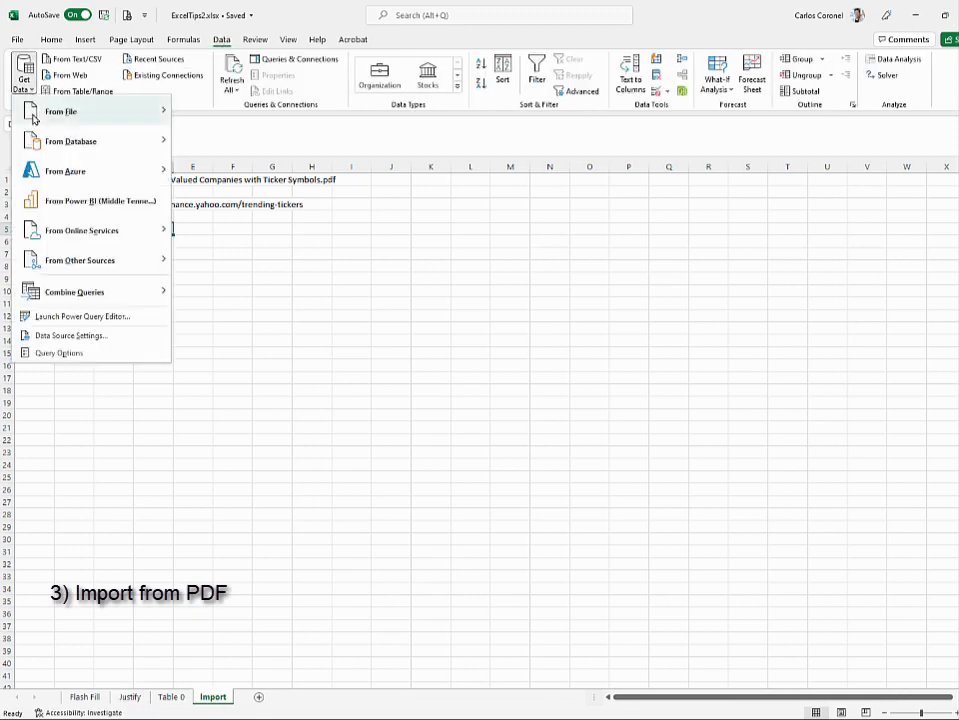
mouse_move(70, 111)
click(233, 238)
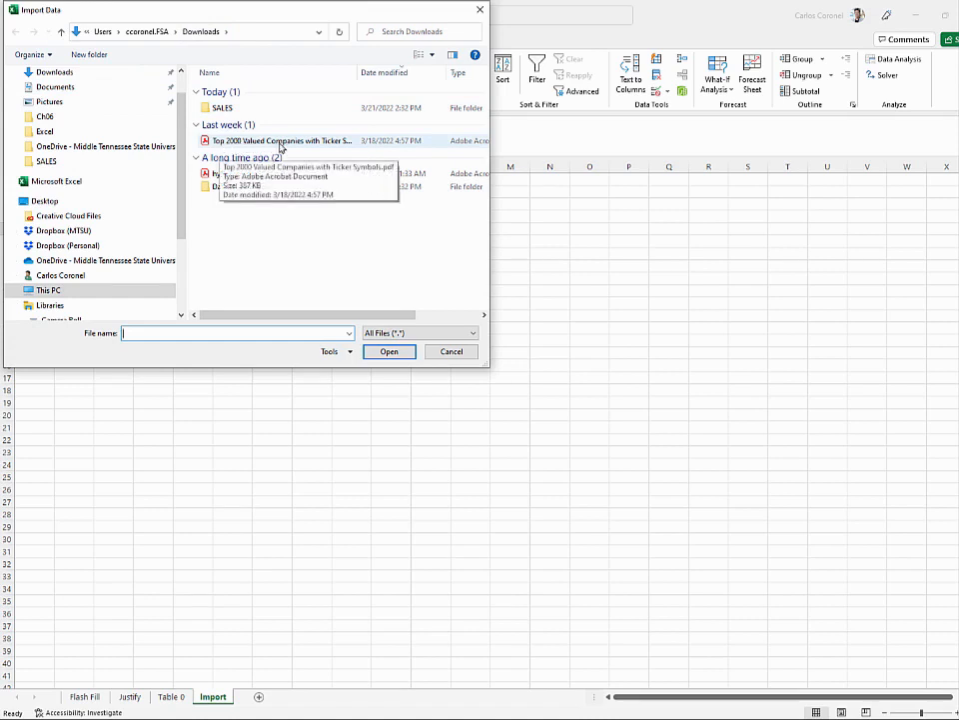
click(334, 144)
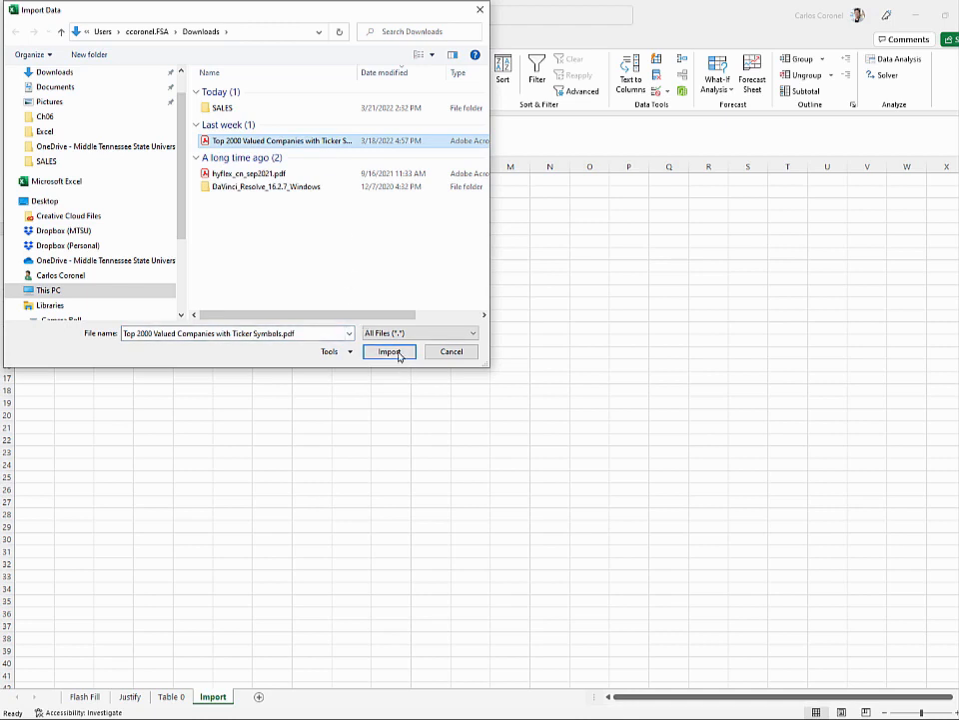
click(397, 354)
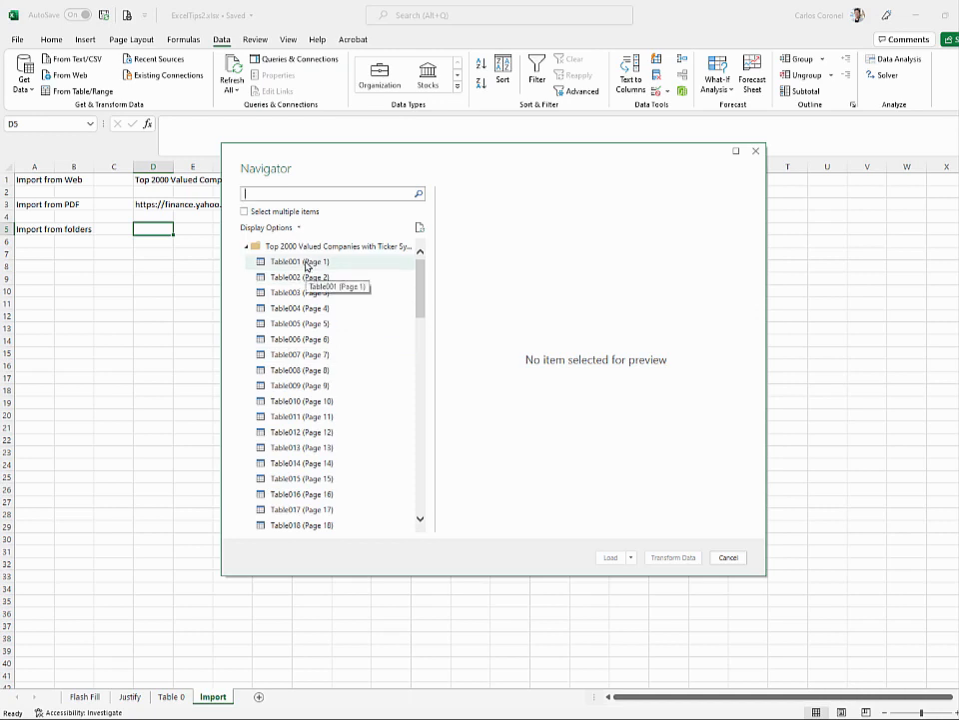
click(306, 263)
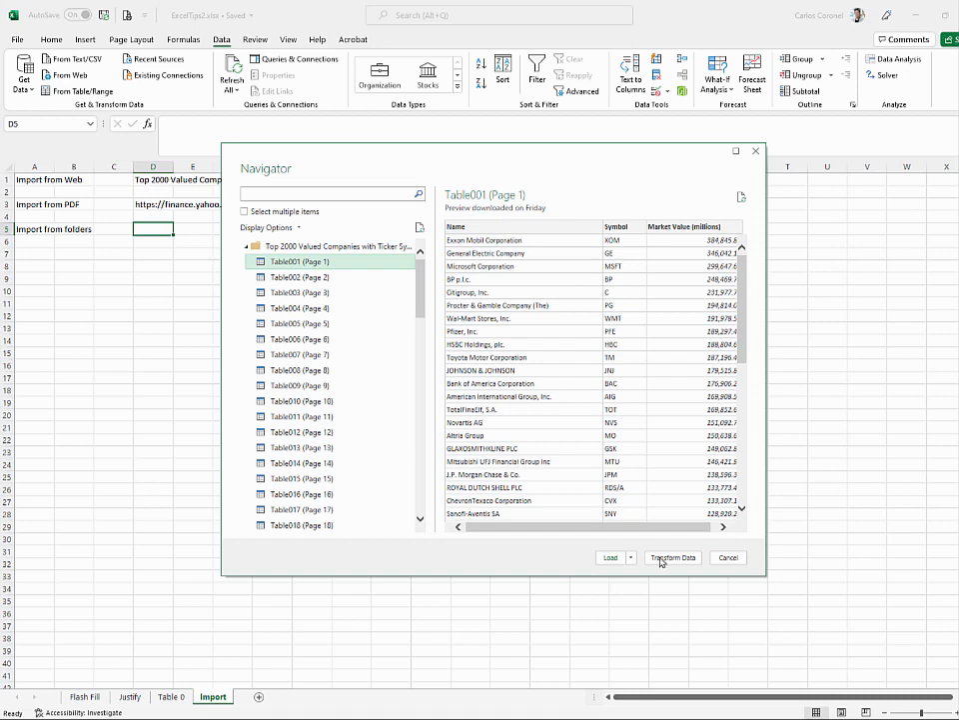
click(611, 557)
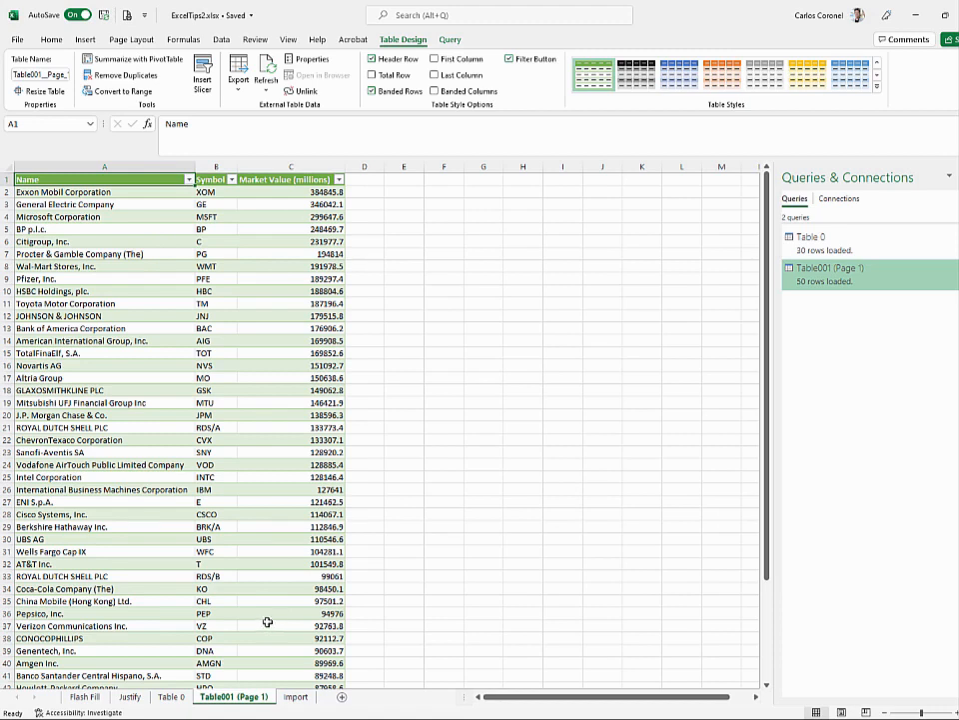
- Refresh the PDF table so all 50 rows load, then return to the Import sheet
click(266, 72)
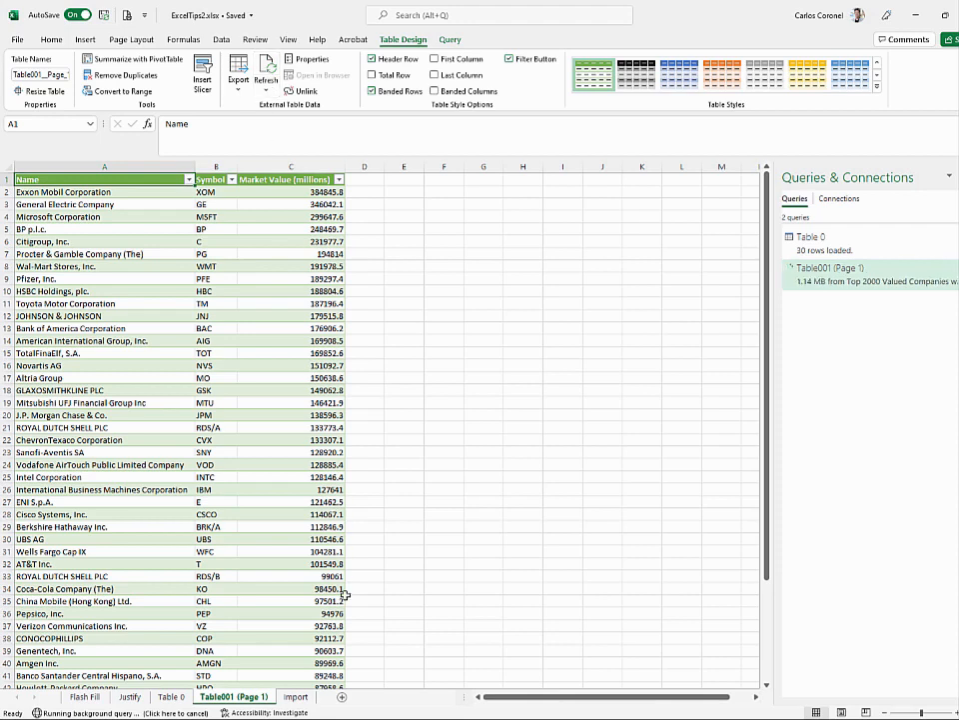
click(295, 697)
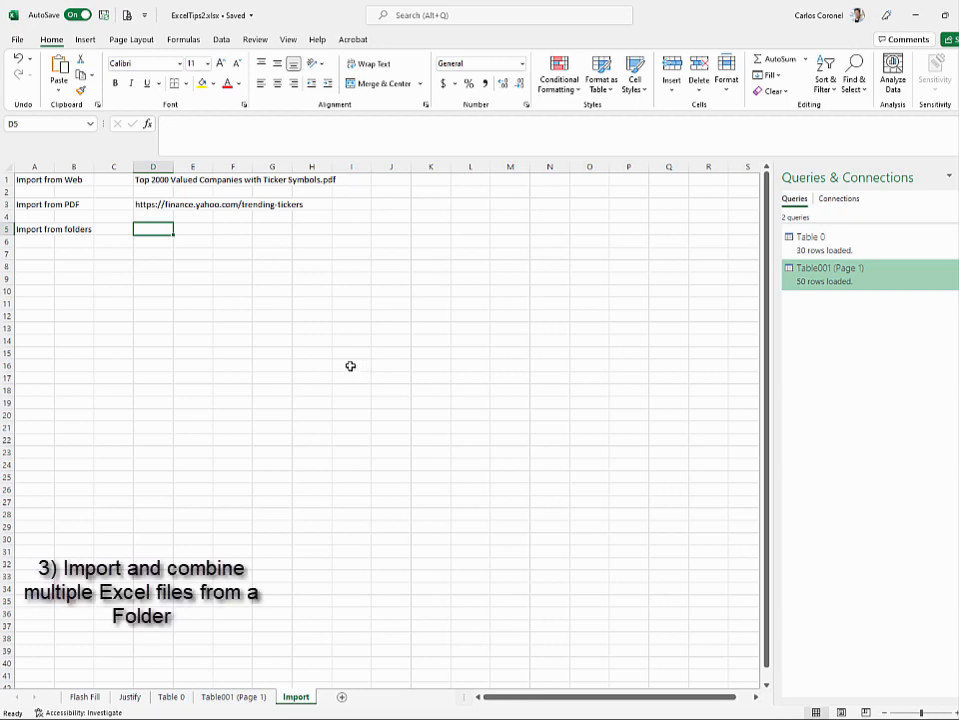
- Start a From Folder import on Downloads\SALES, previewing 2016.xlsx, 2017.xlsx and 2018.xlsx
click(222, 39)
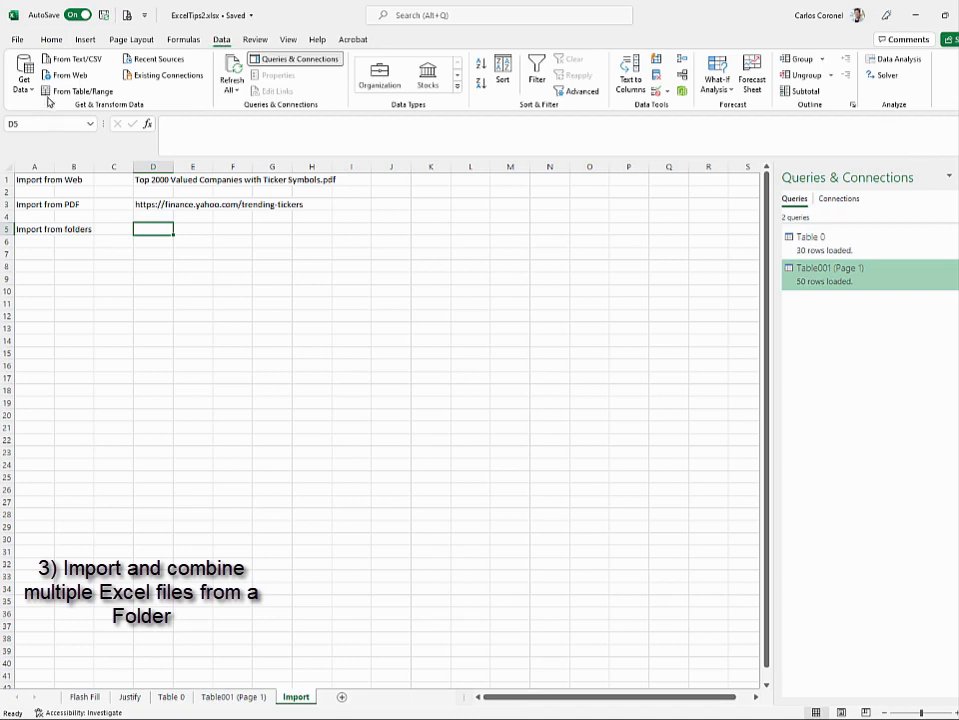
click(24, 78)
mouse_move(106, 116)
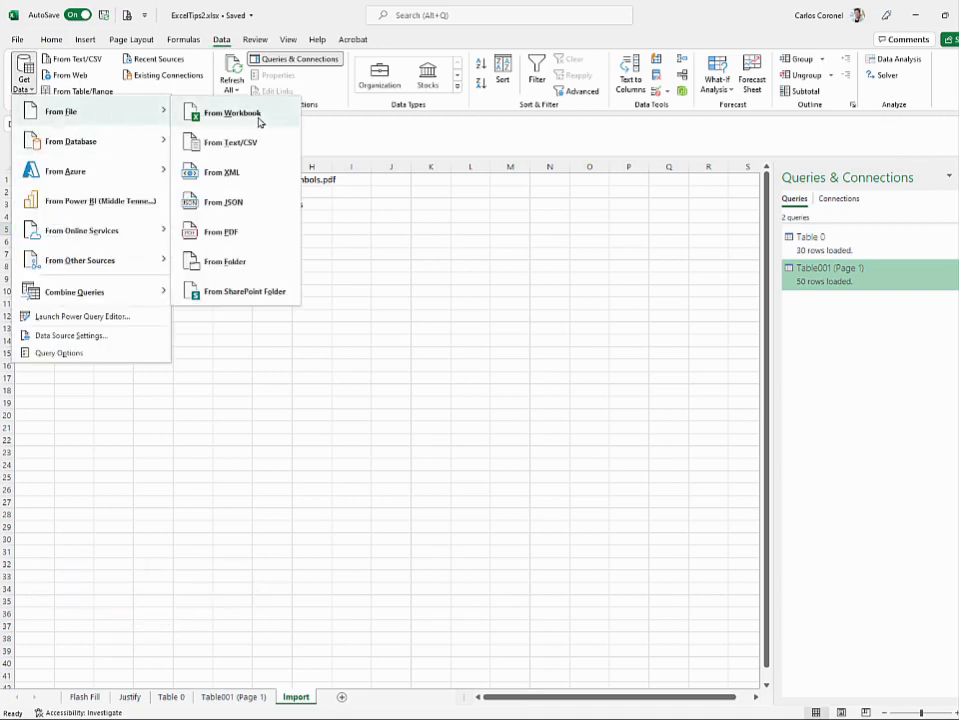
click(245, 265)
click(222, 108)
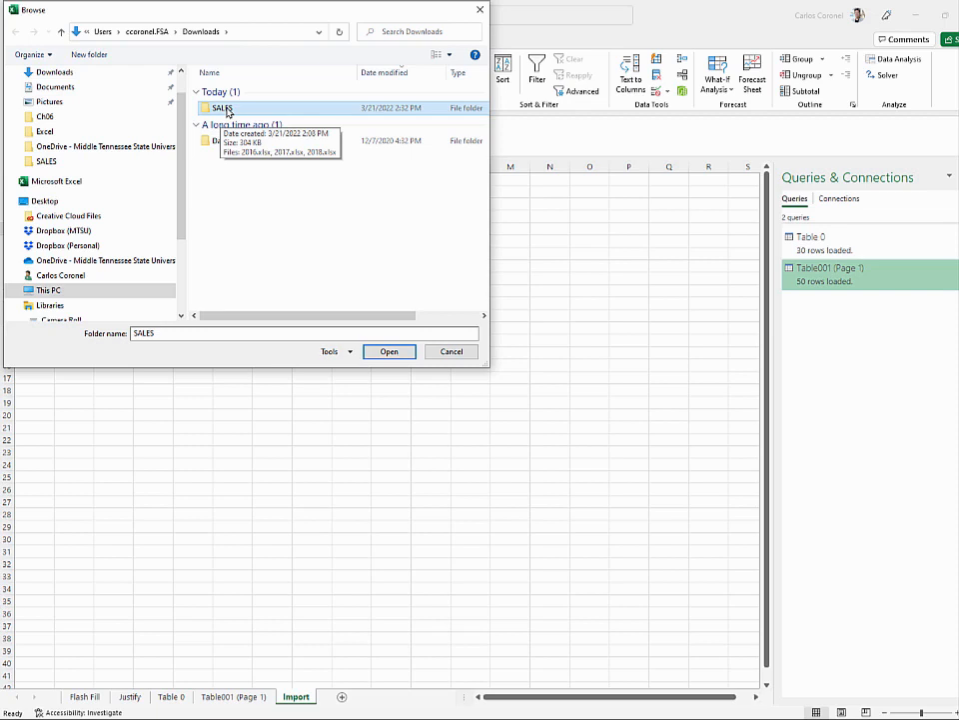
click(390, 351)
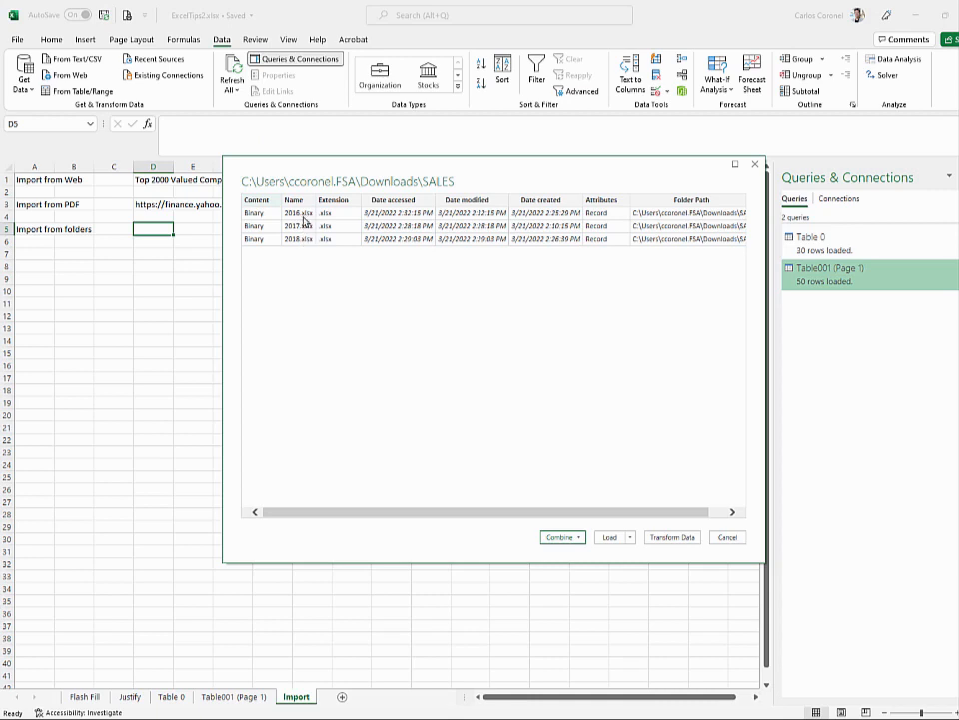
- Combine and load the SALES files, using 2016.xlsx as the sample and its Data sheet
click(579, 538)
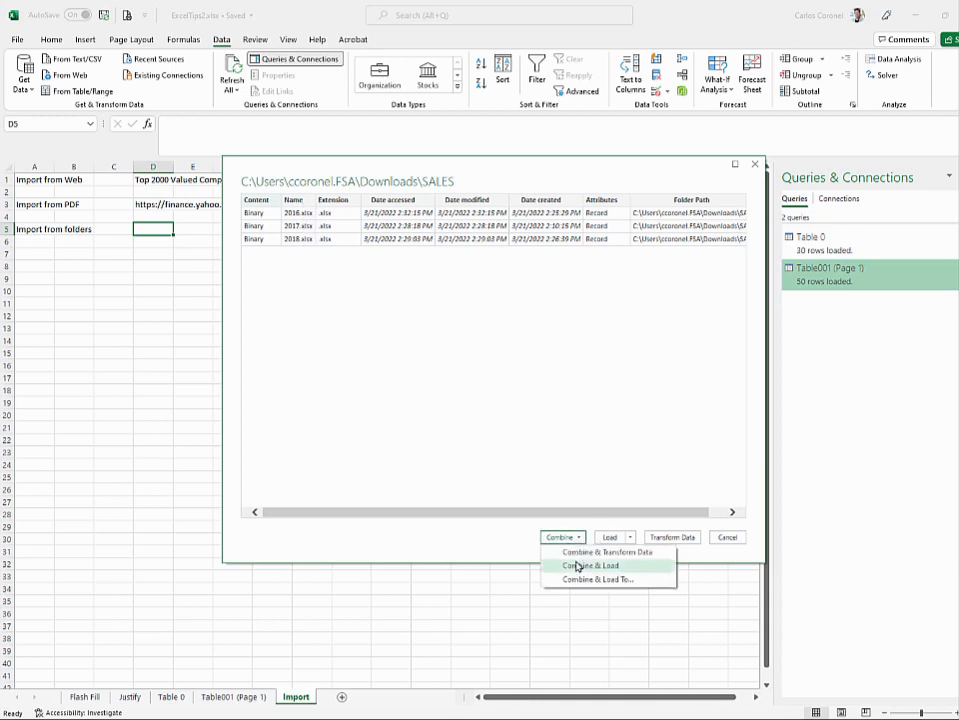
click(577, 565)
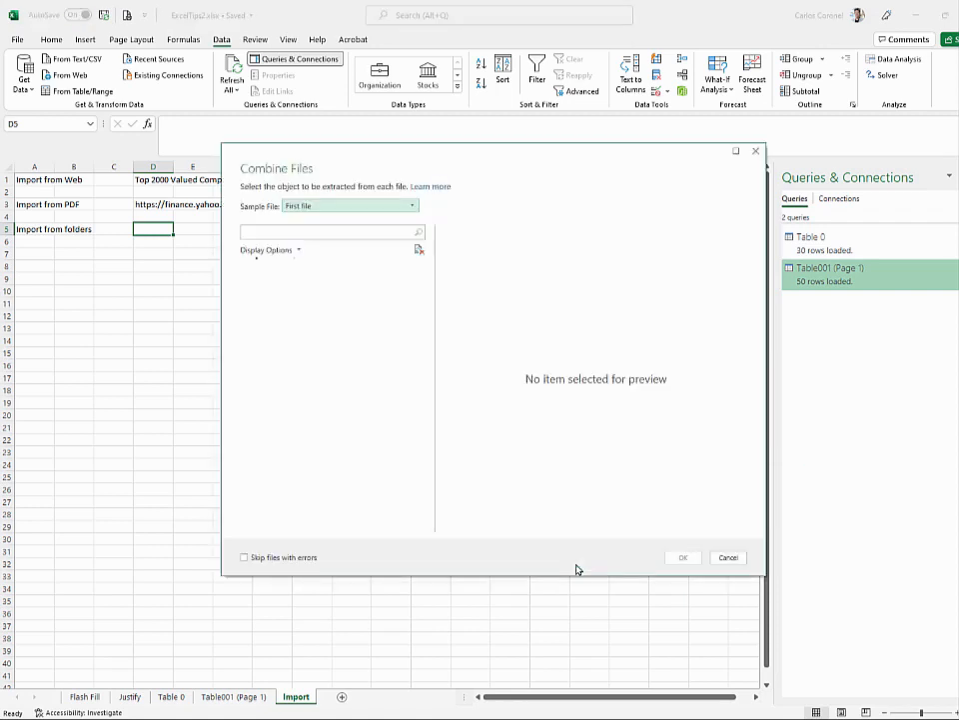
click(412, 205)
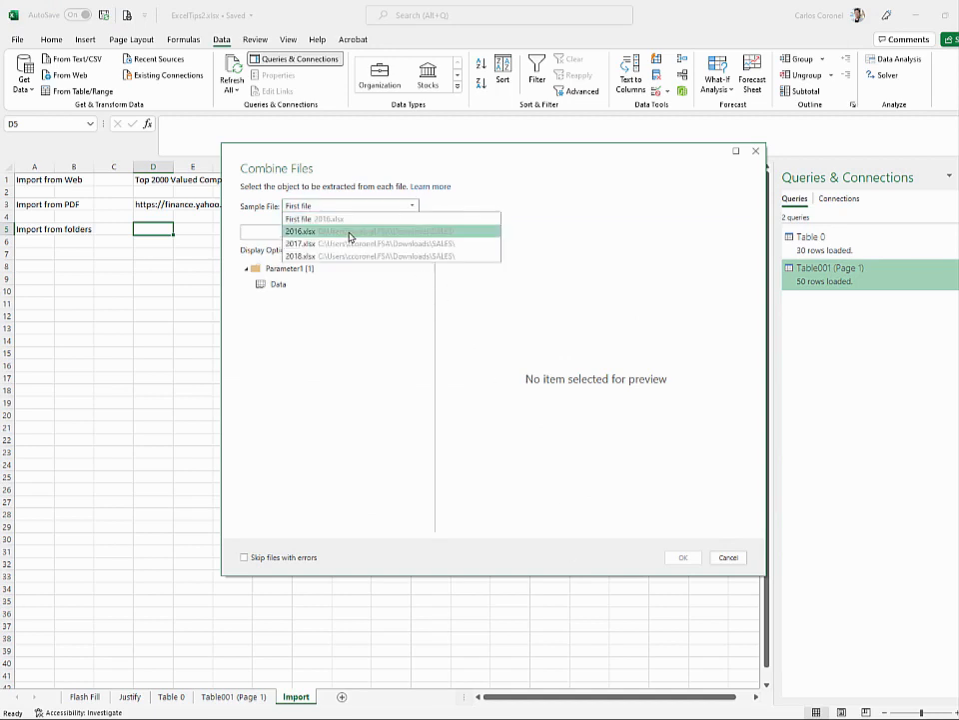
click(338, 232)
click(275, 286)
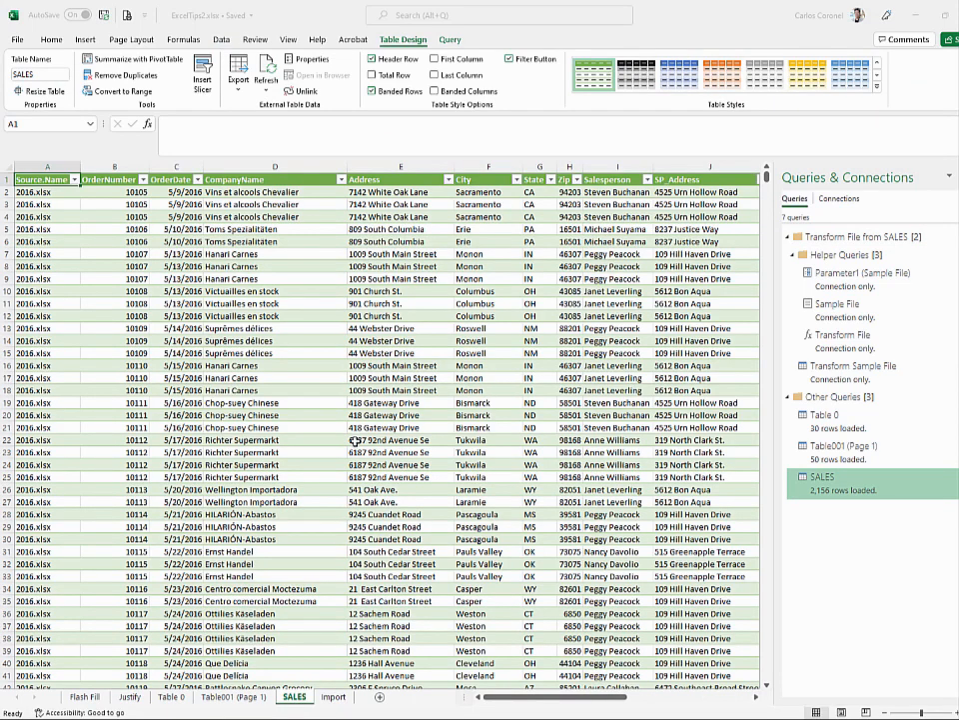
key(alt+Tab)
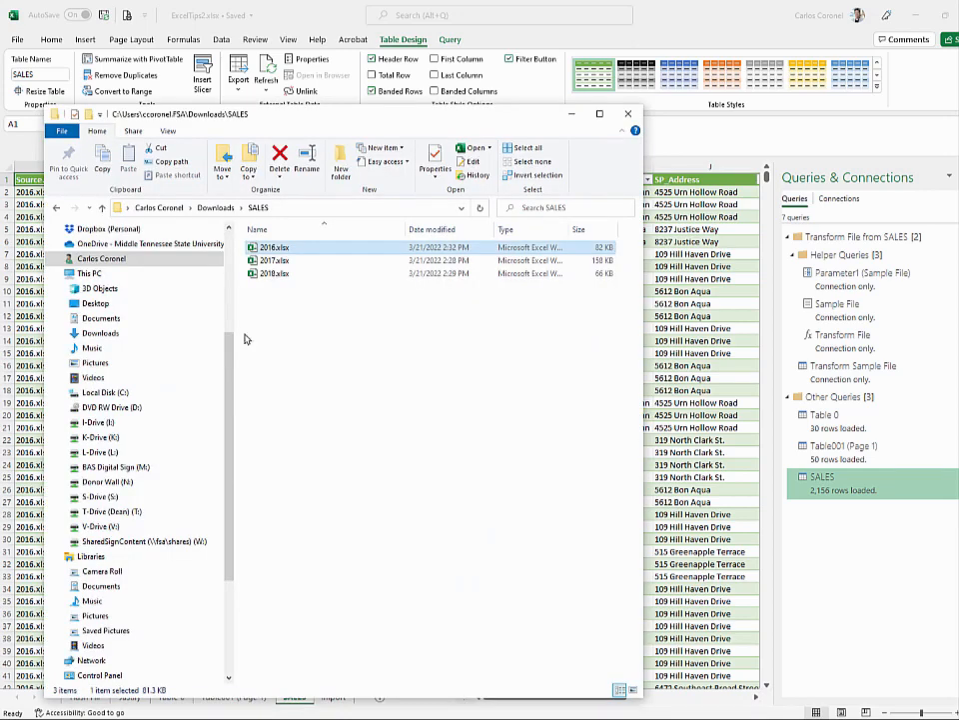
drag(356, 122, 397, 30)
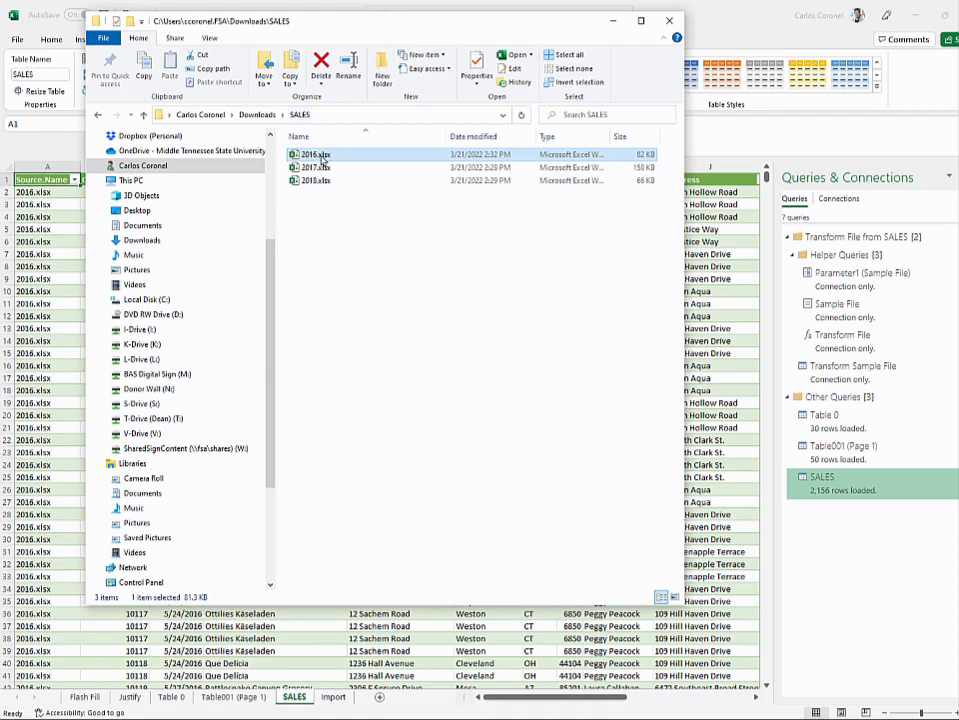
click(614, 22)
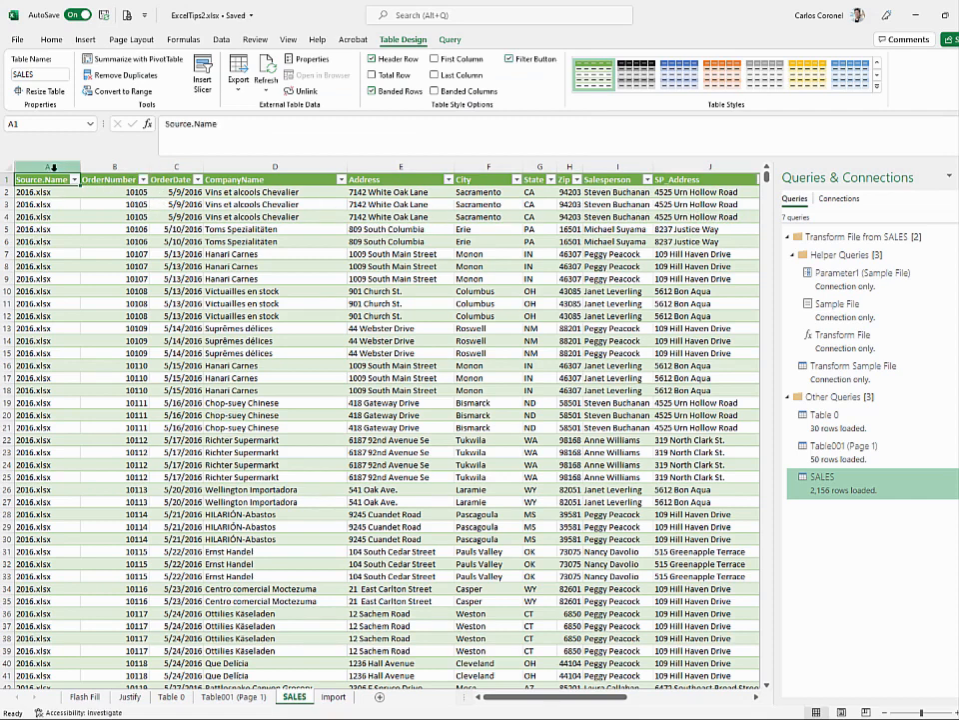
- Review the combined SALES table, close the Queries & Connections pane, and switch to Flash Fill
scroll(55, 168, down, 10)
scroll(55, 168, down, 20)
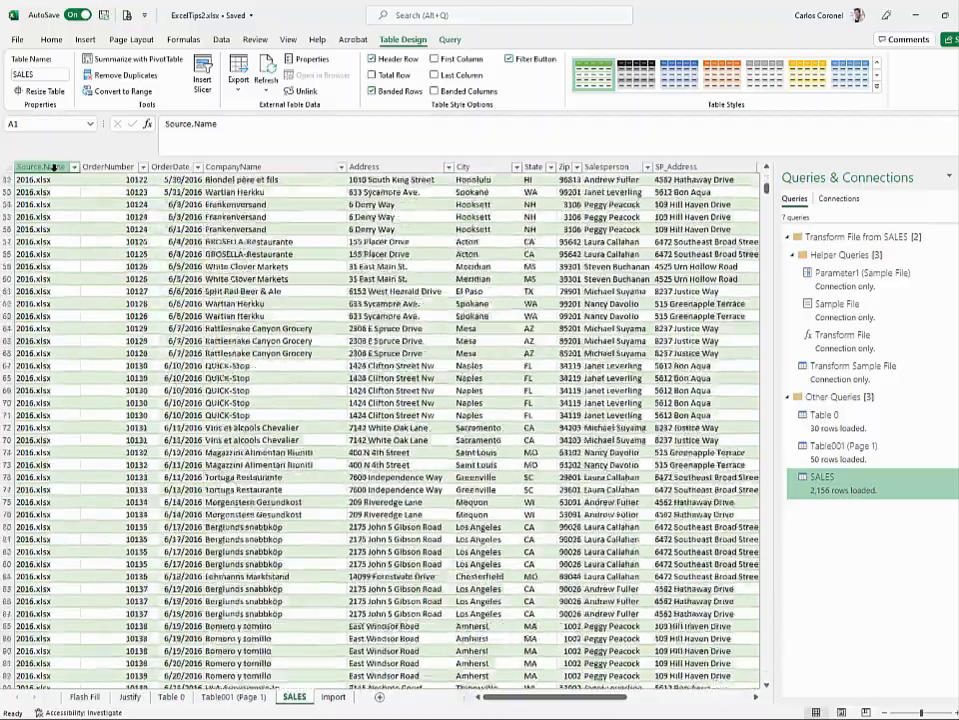
scroll(53, 166, down, 20)
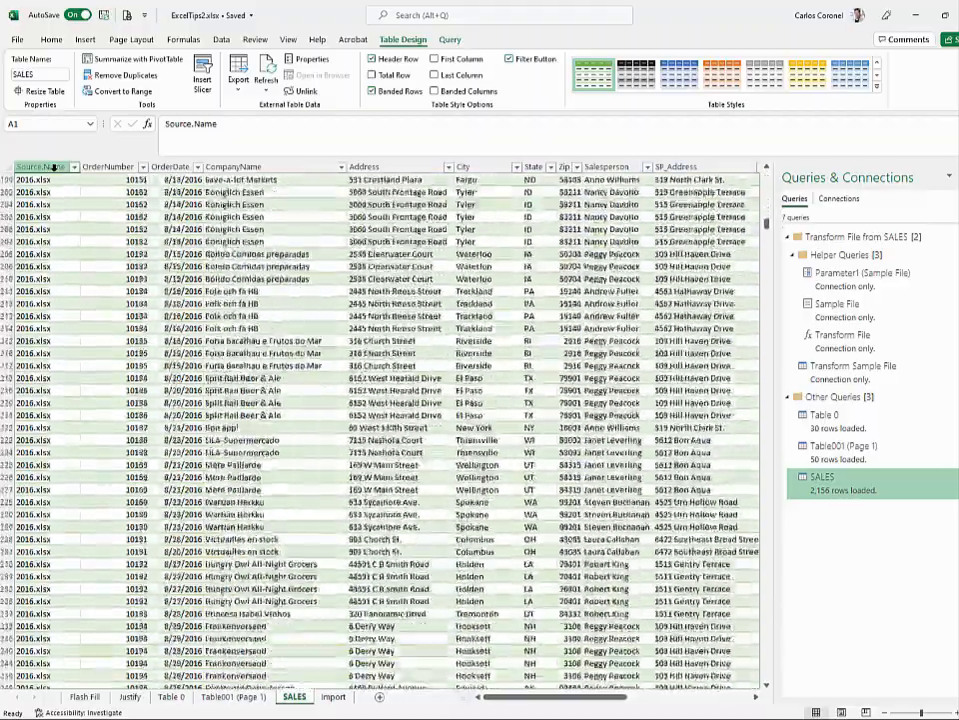
scroll(53, 167, down, 20)
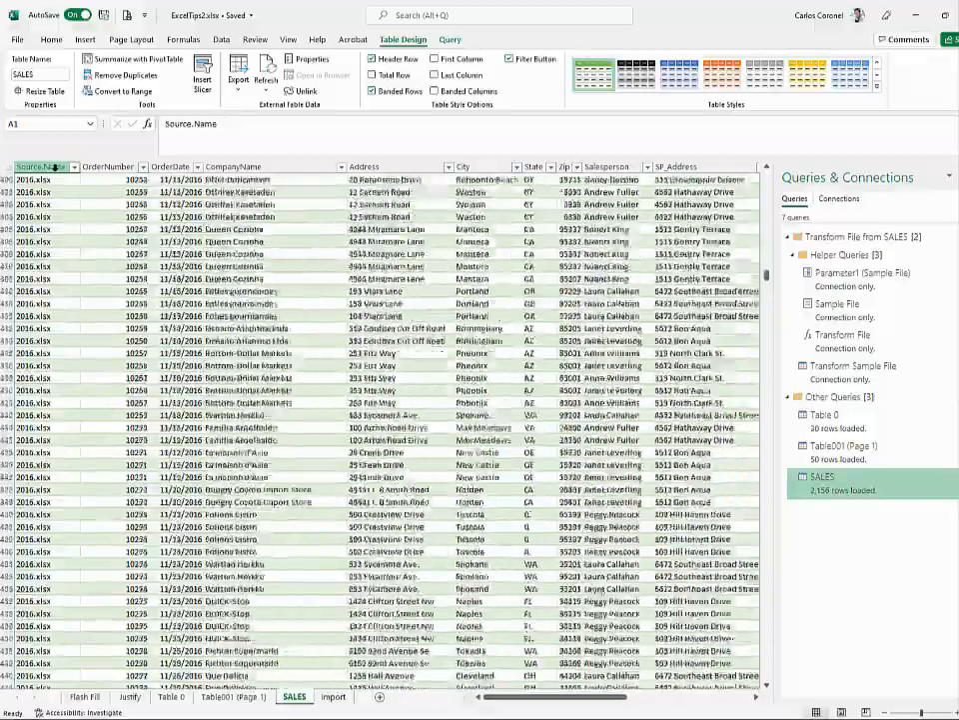
drag(767, 285, 767, 620)
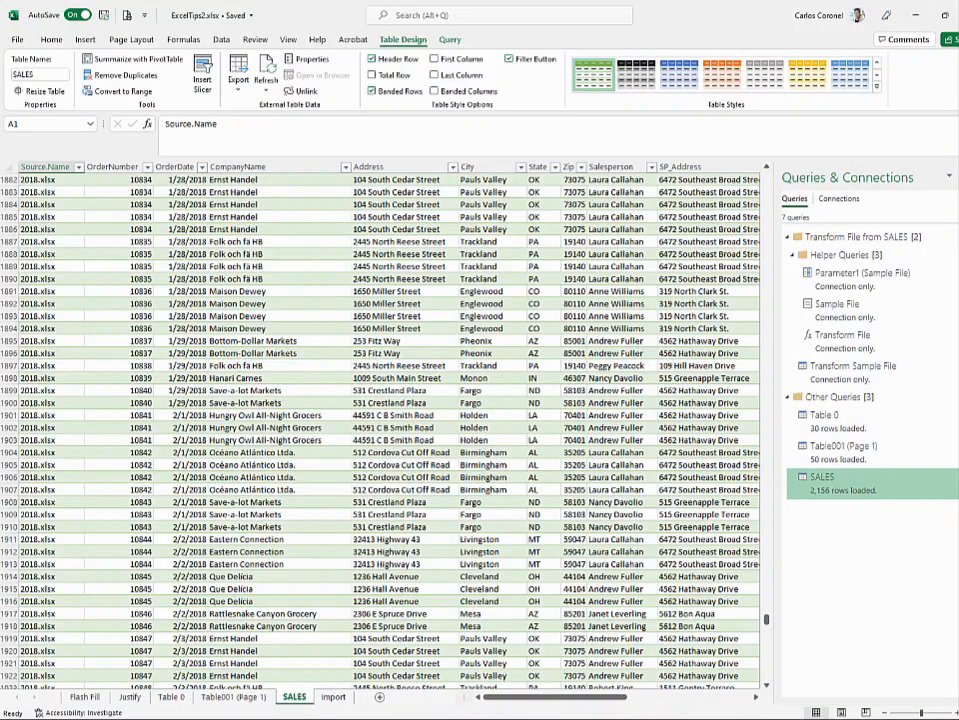
click(958, 177)
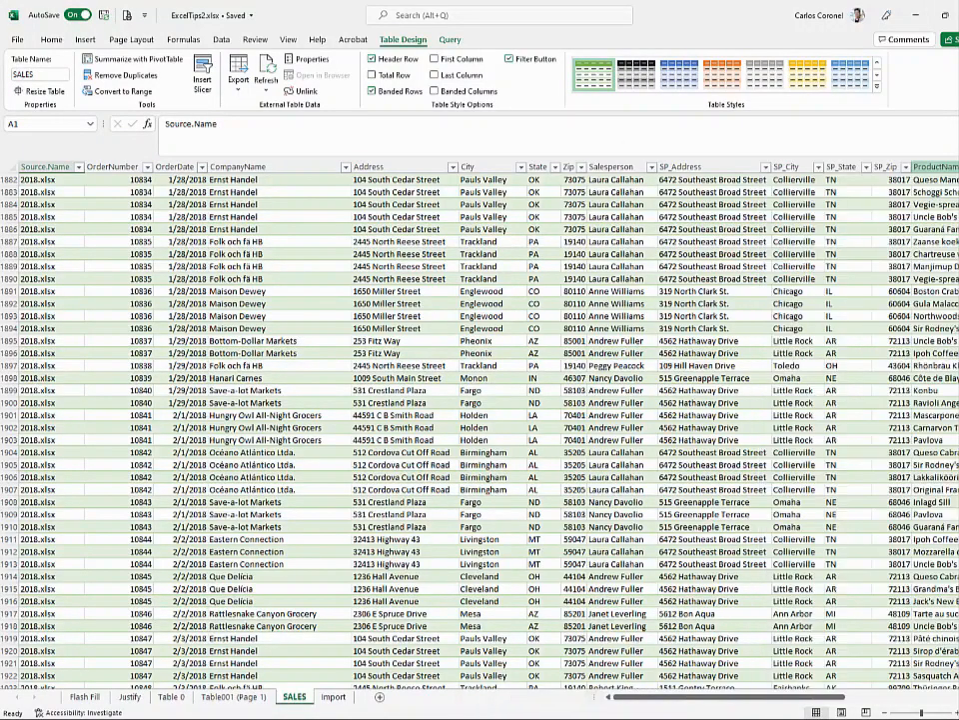
click(86, 697)
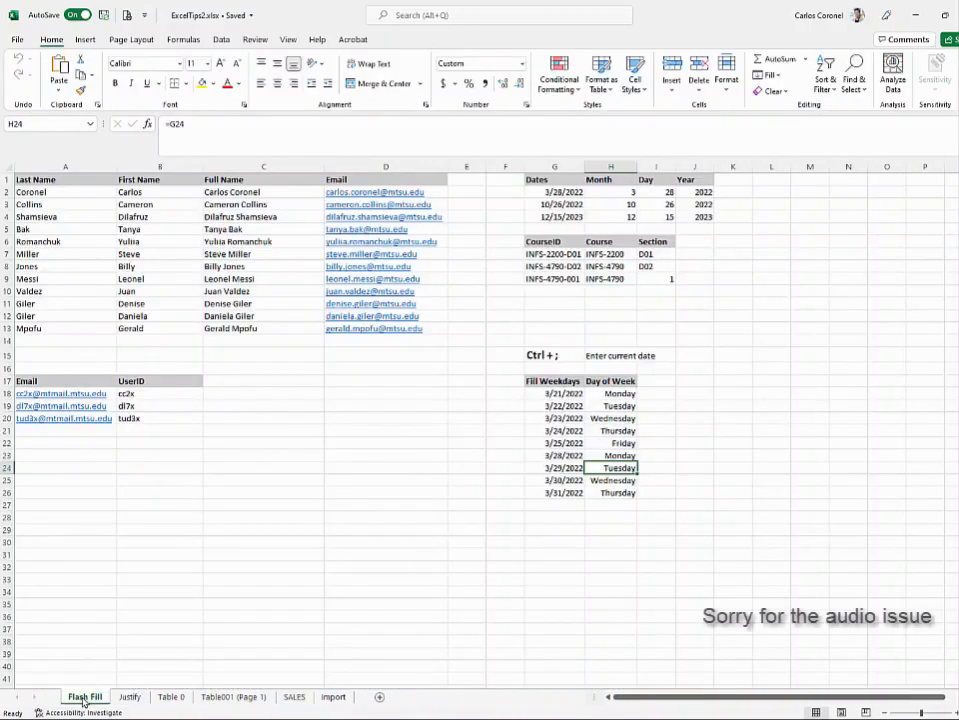